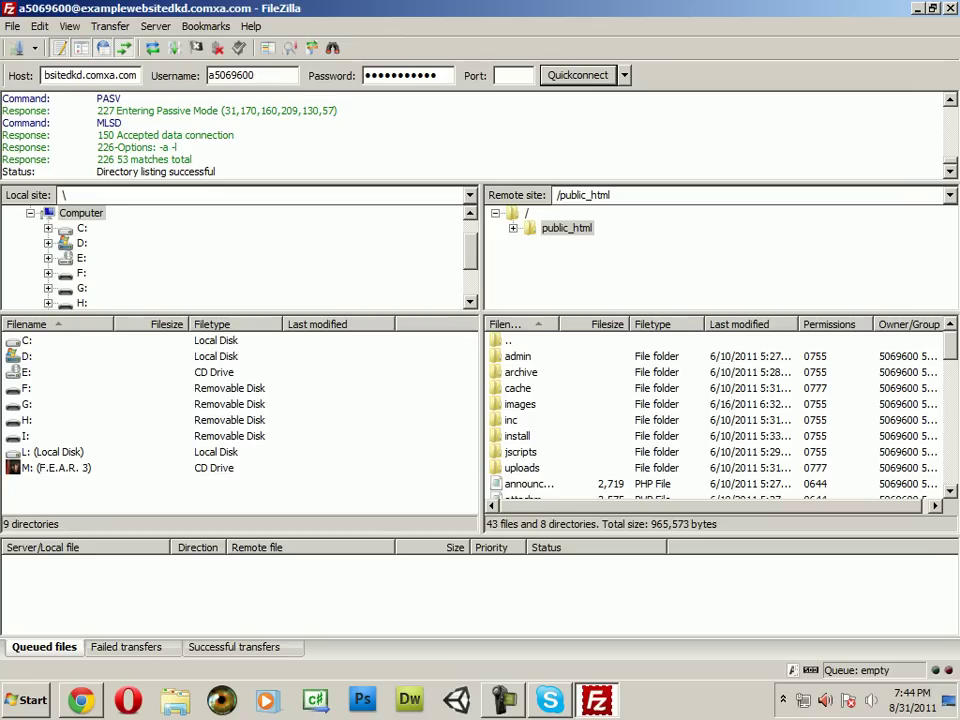
# Step: Switch to Chrome and search the web for "Mybb themes" in a new tab
pyautogui.hotkey('alt', 'Tab')
pyautogui.hotkey('ctrl', 't')
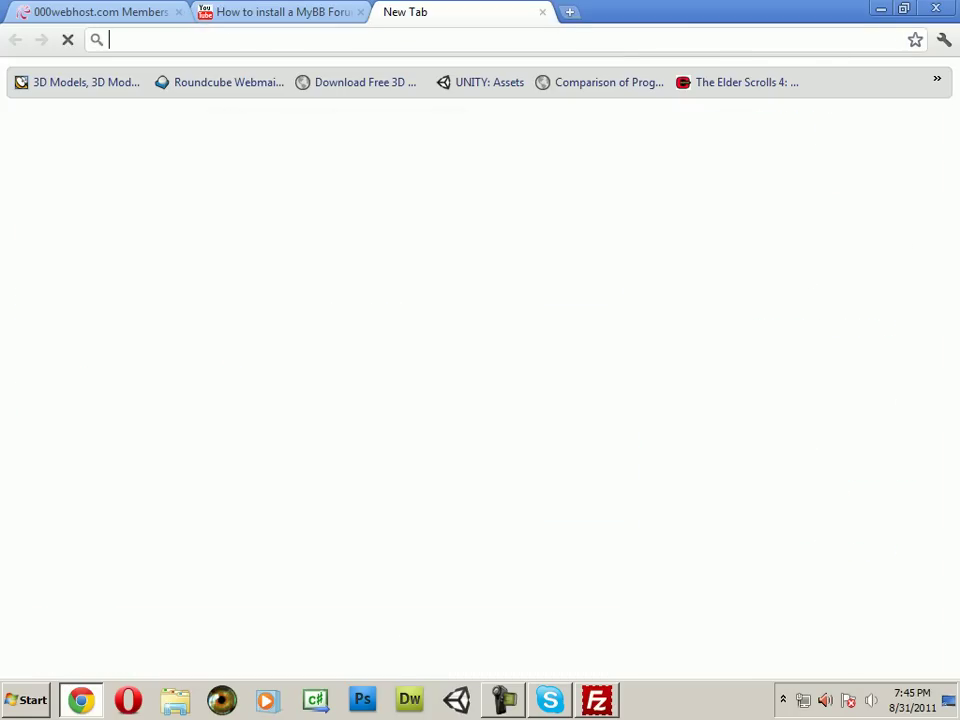
pyautogui.write('M')
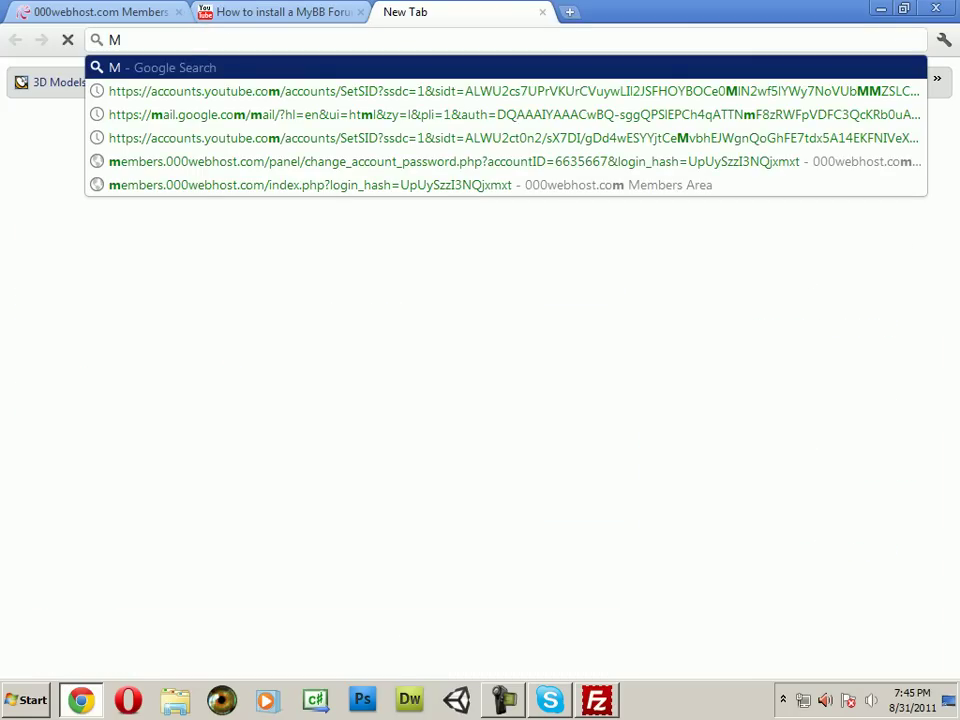
pyautogui.write('ybb themes')
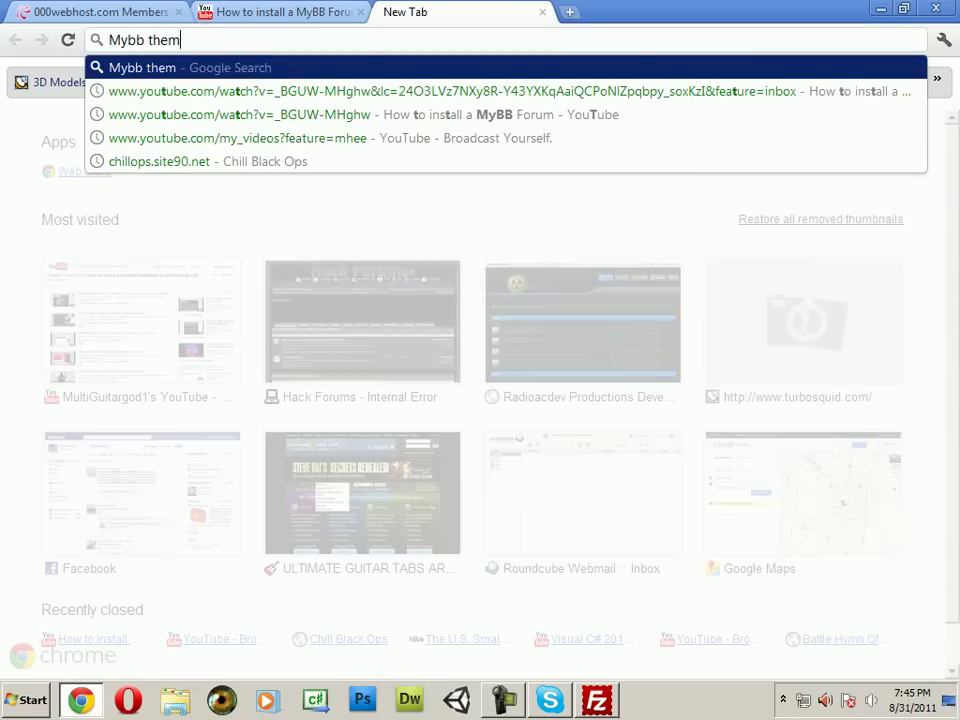
pyautogui.press('Return')
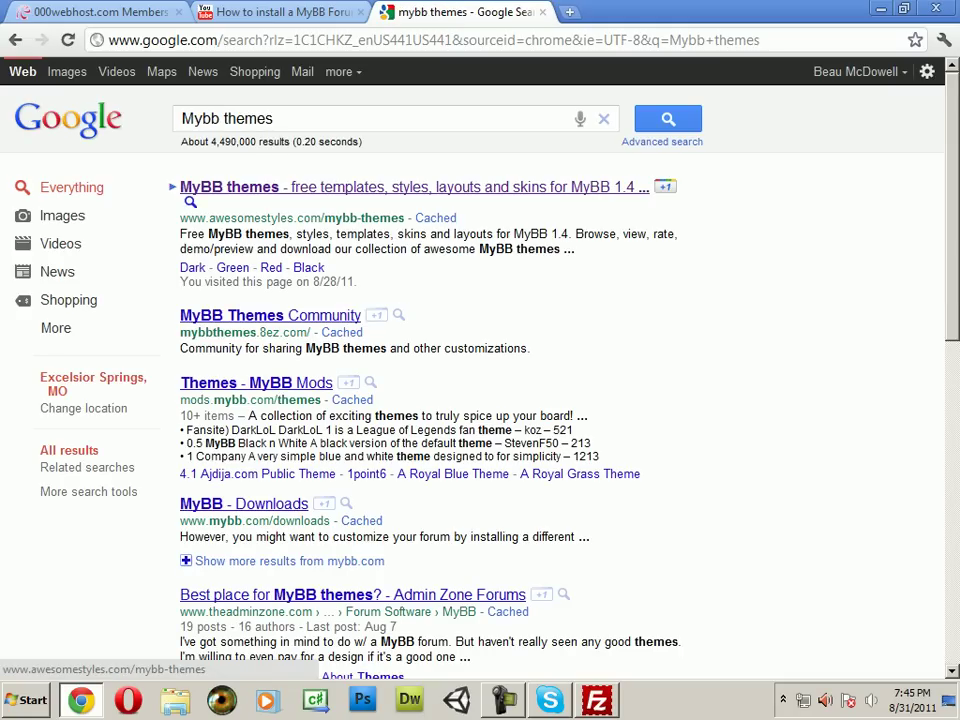
# Step: Look at the MyBB Central site from the search results and return to the results
pyautogui.scroll(-3, 262, 216)
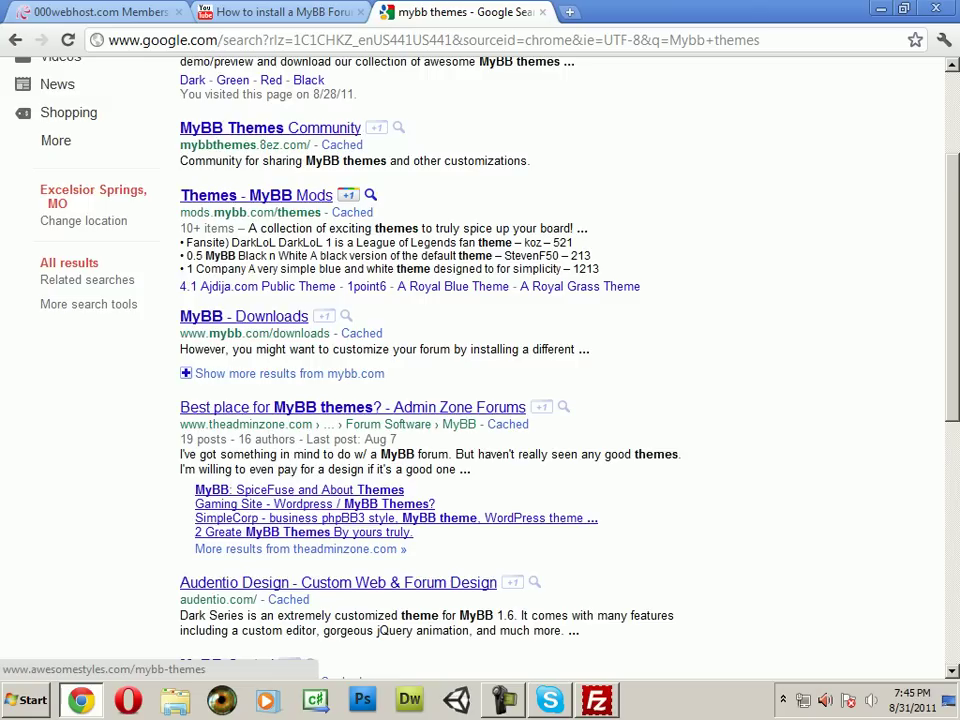
pyautogui.scroll(-2, 430, 360)
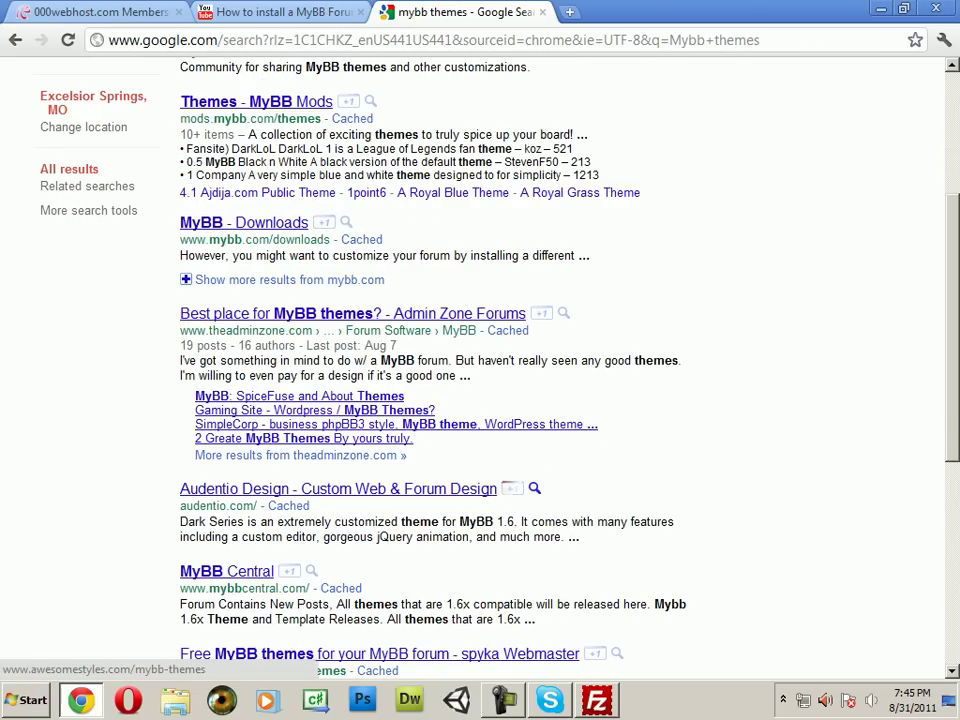
pyautogui.click(226, 571)
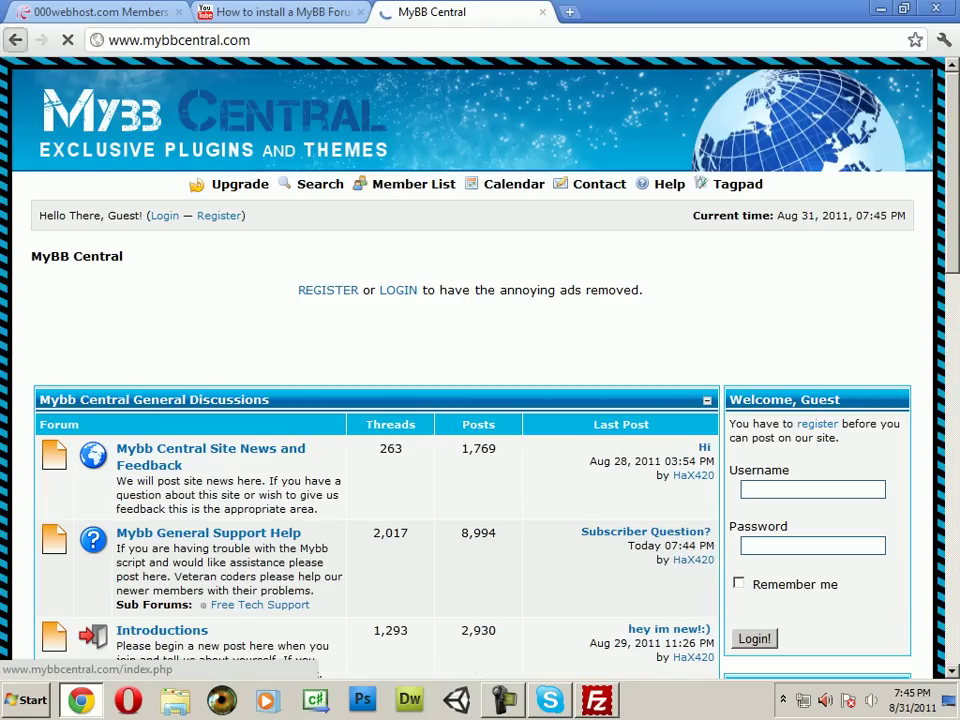
pyautogui.click(15, 40)
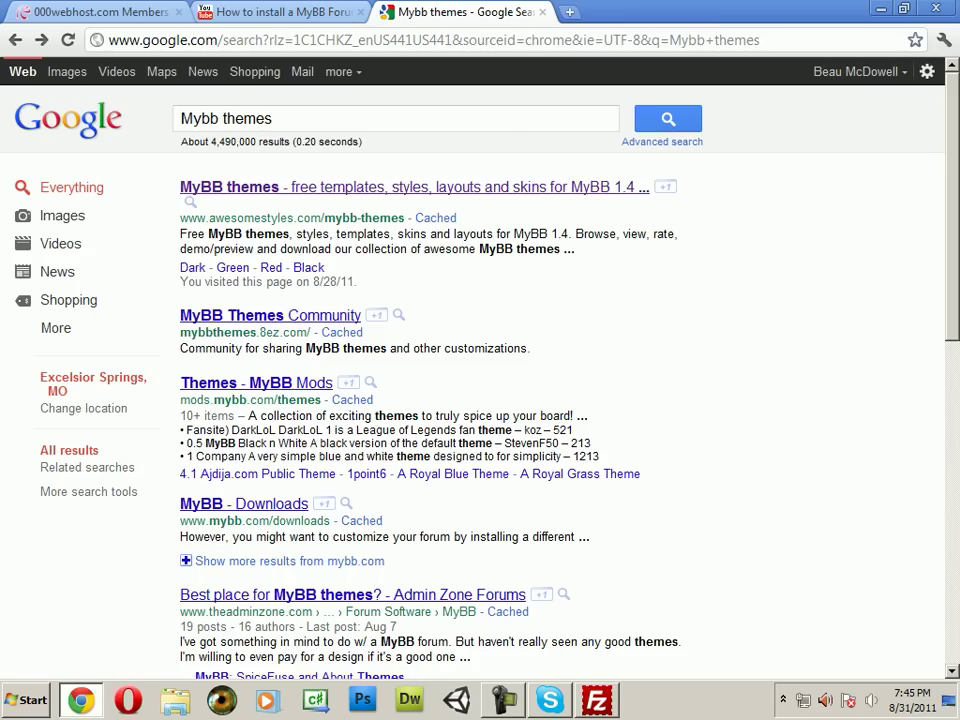
# Step: Open the awesomestyles.com MyBB themes result in a new tab, browse the themes and download Reksio Elegant
pyautogui.scroll(-3, 190, 200)
pyautogui.scroll(3, 190, 200)
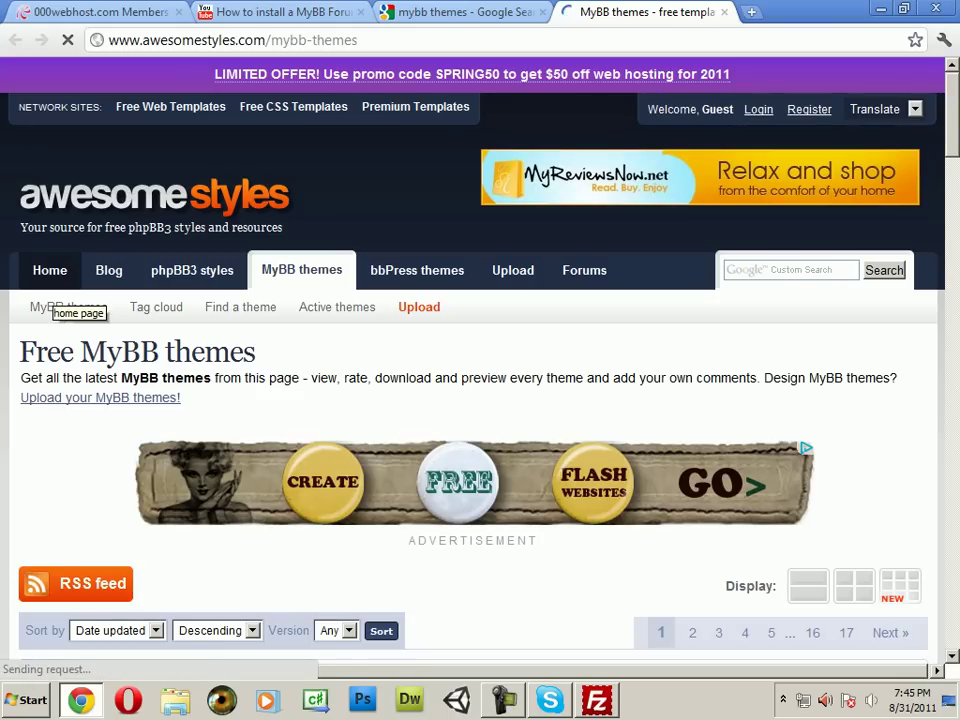
pyautogui.scroll(-5, 308, 292)
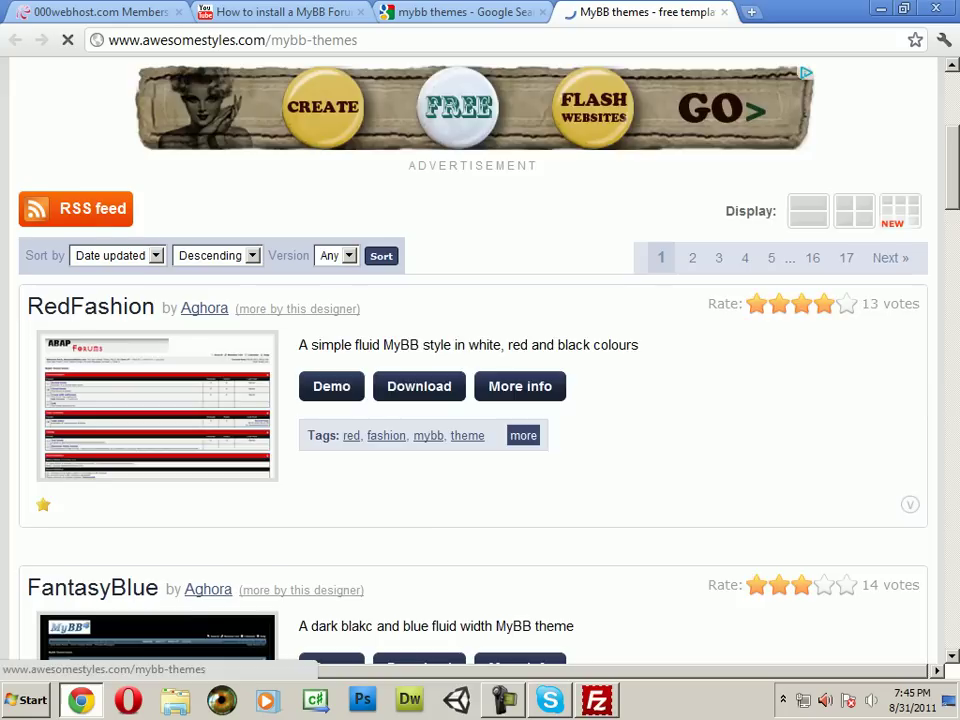
pyautogui.scroll(-7, 419, 385)
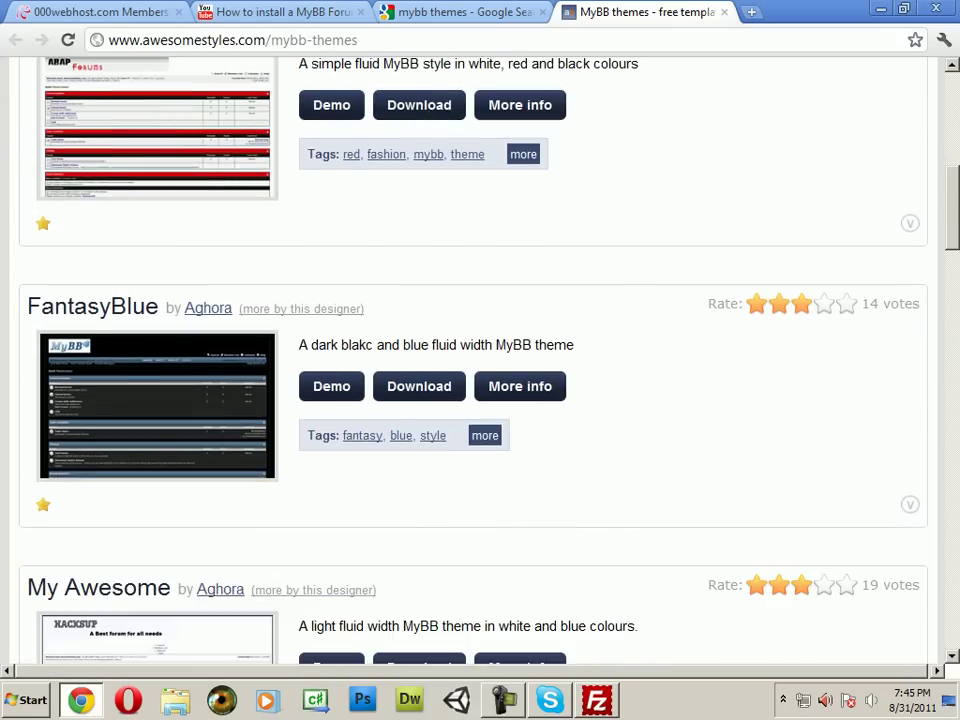
pyautogui.scroll(-1, 475, 360)
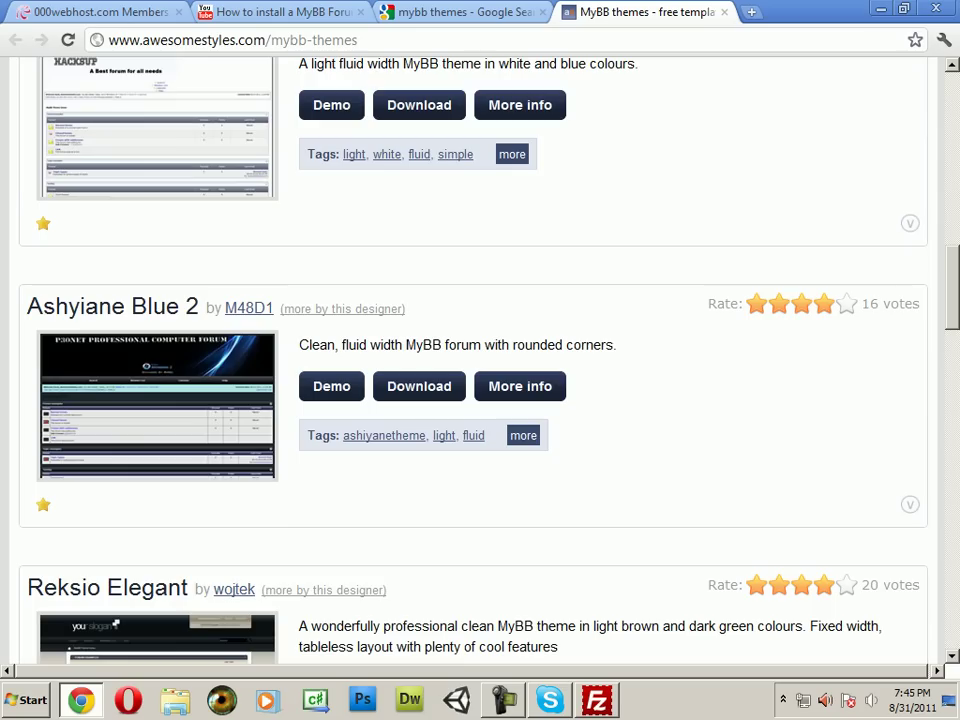
pyautogui.scroll(-5, 475, 360)
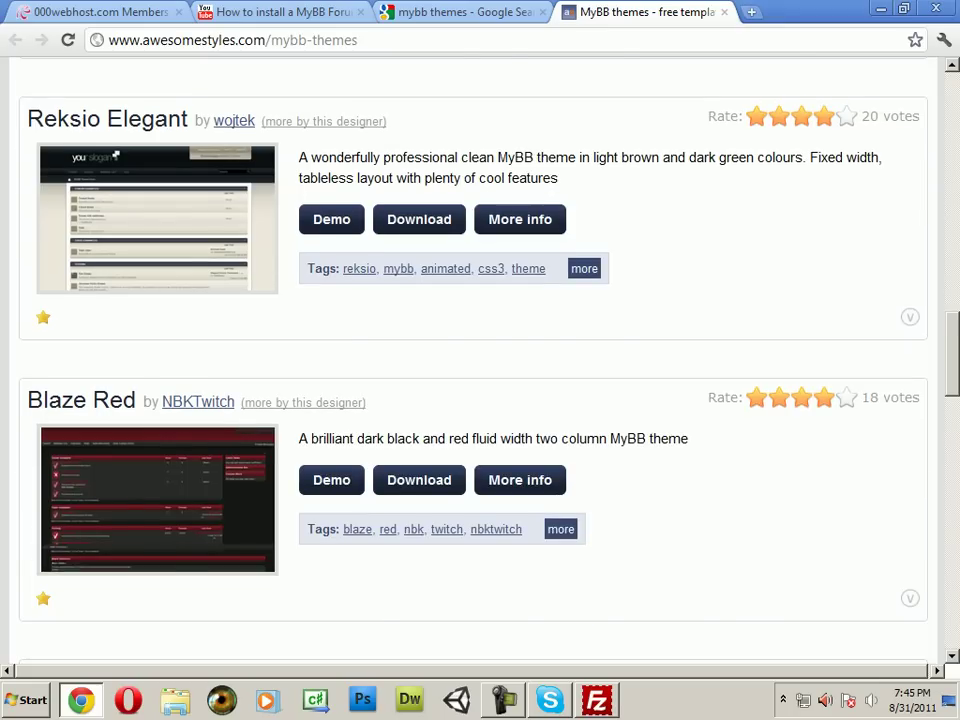
pyautogui.scroll(-1, 475, 360)
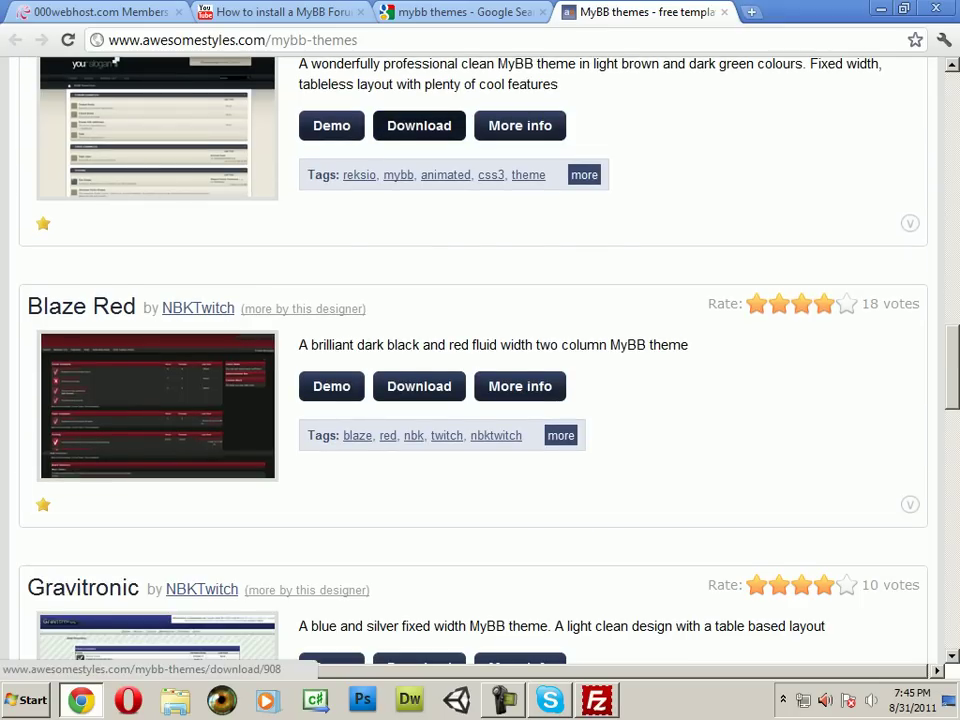
pyautogui.scroll(-6, 475, 360)
pyautogui.scroll(-7, 475, 360)
pyautogui.scroll(12, 475, 360)
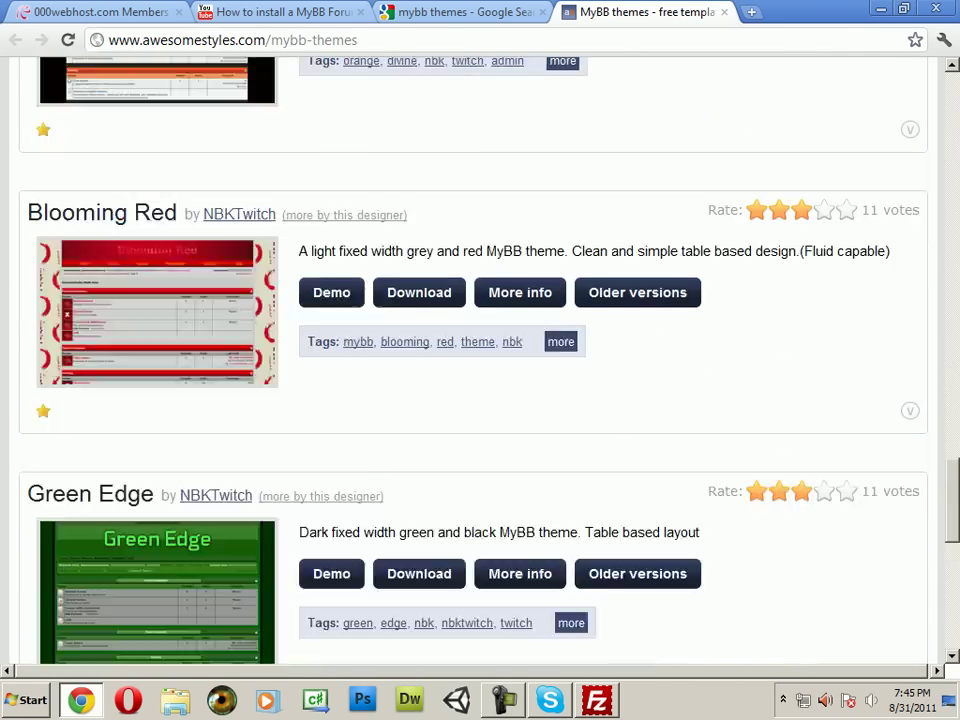
pyautogui.scroll(3, 419, 313)
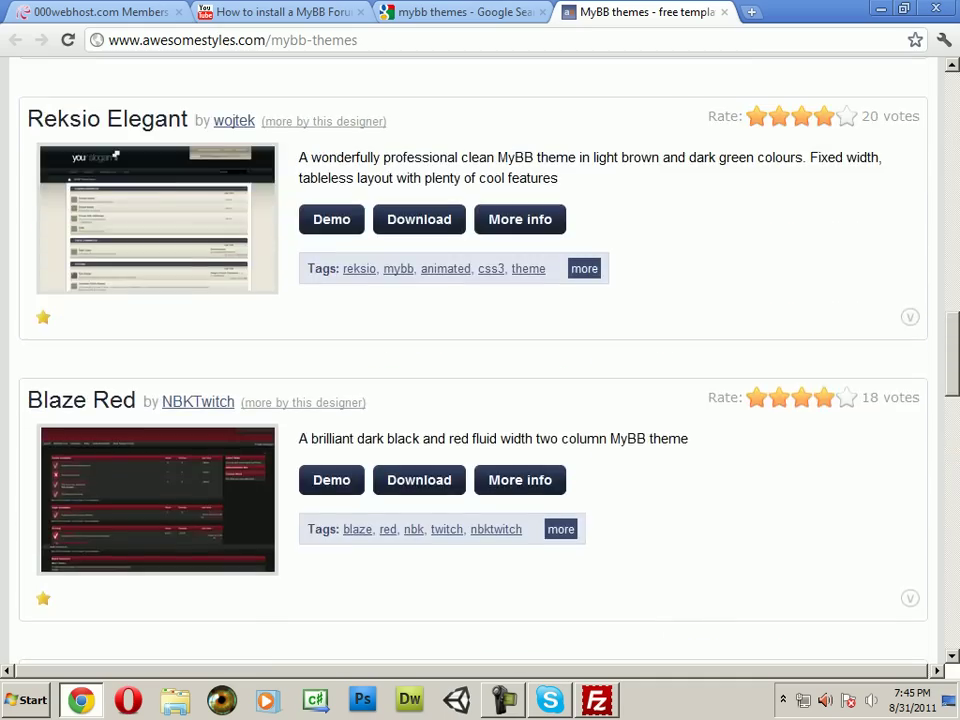
pyautogui.click(419, 313)
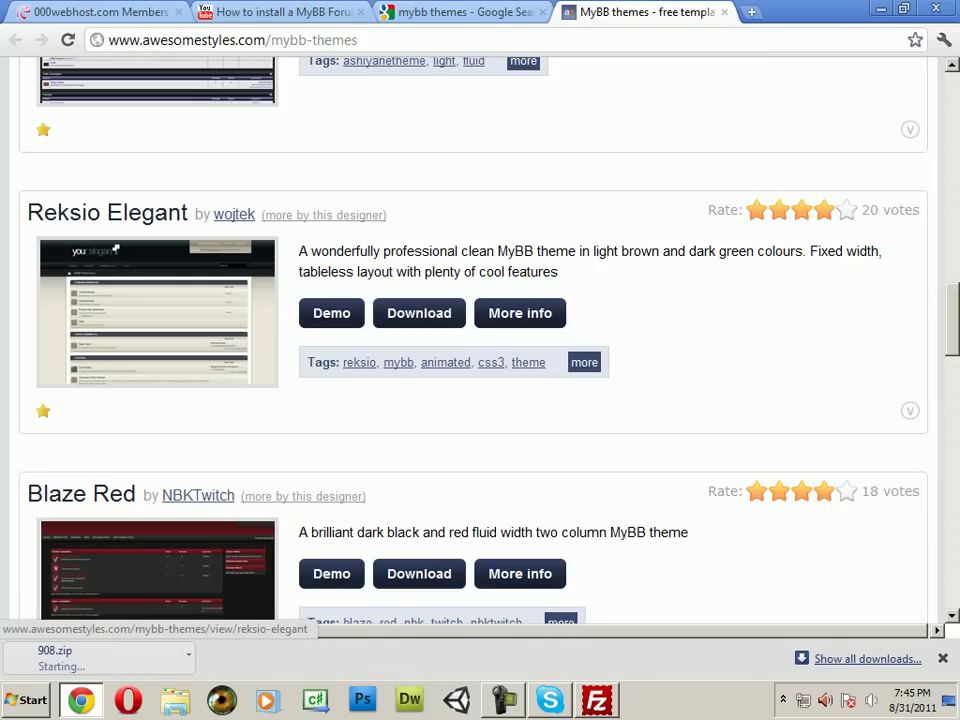
# Step: Return to the Google results, change the search to "Mybb mods" and open the MyBB Mods home page
pyautogui.click(462, 12)
pyautogui.moveTo(276, 119); pyautogui.dragTo(244, 119)
pyautogui.doubleClick(245, 118)
pyautogui.write('mods')
pyautogui.press('Return')
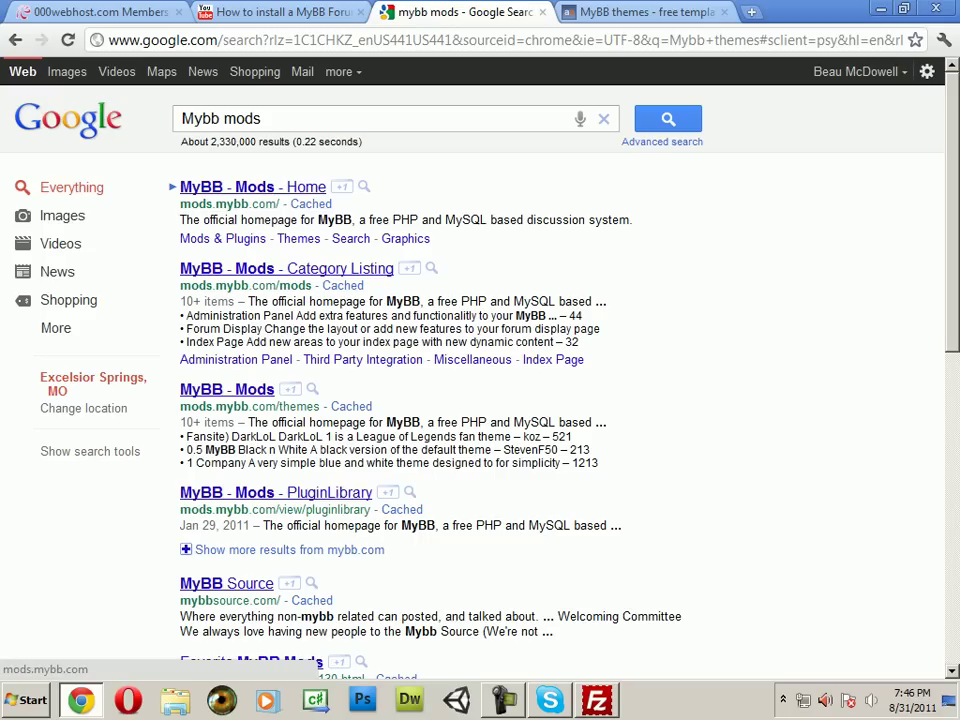
pyautogui.doubleClick(243, 118)
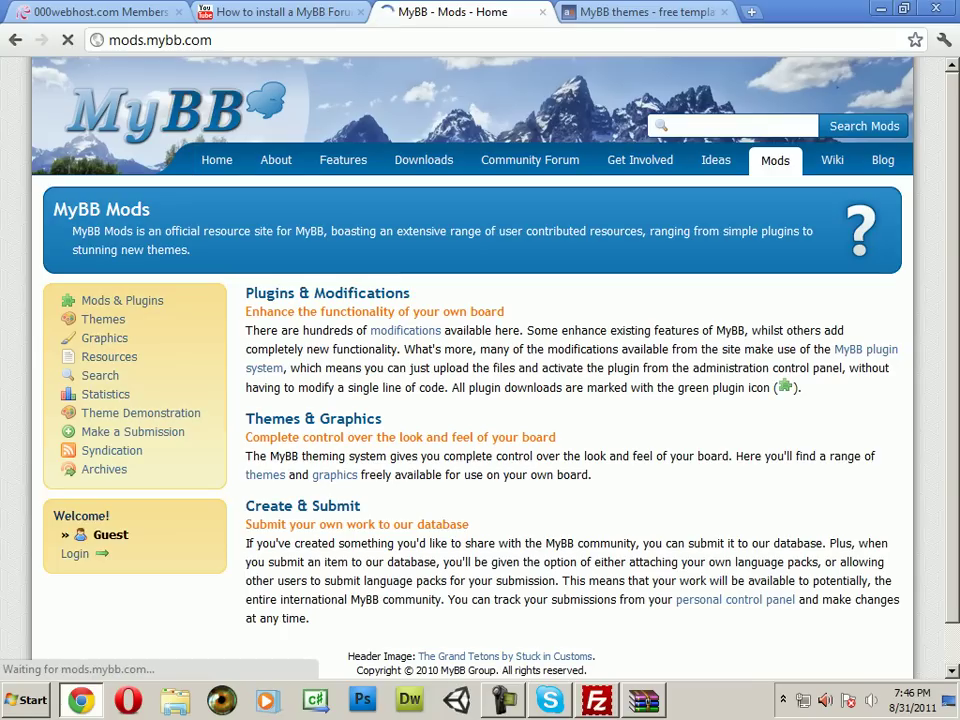
# Step: Open the Mods & Plugins categories, examine the plugins listed under Index Page and return to the category list
pyautogui.scroll(-1, 265, 475)
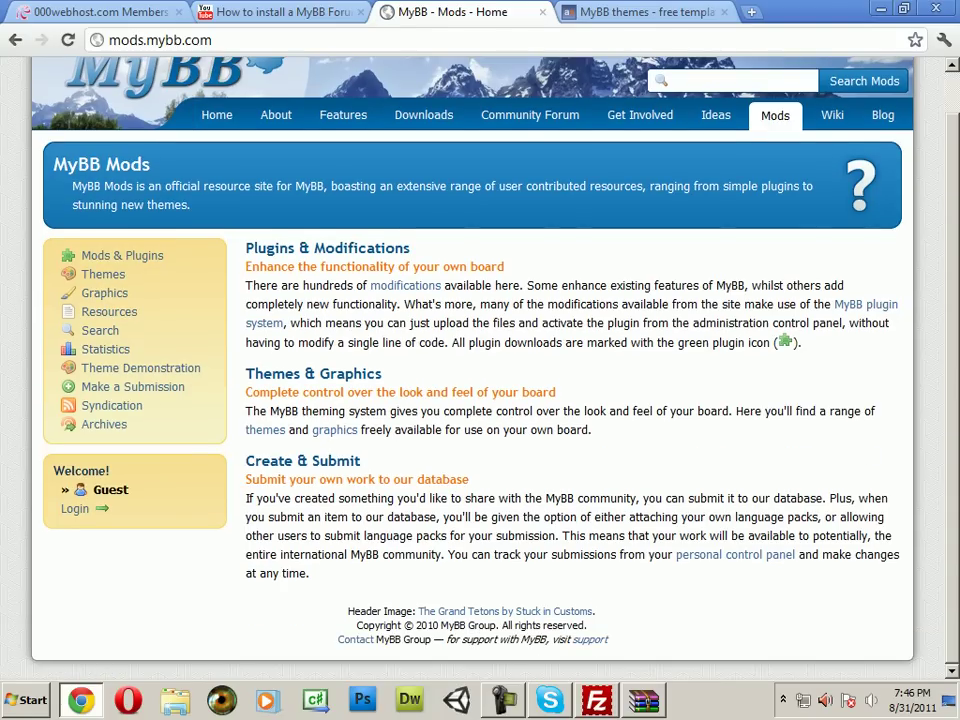
pyautogui.click(100, 256)
pyautogui.scroll(-4, 290, 268)
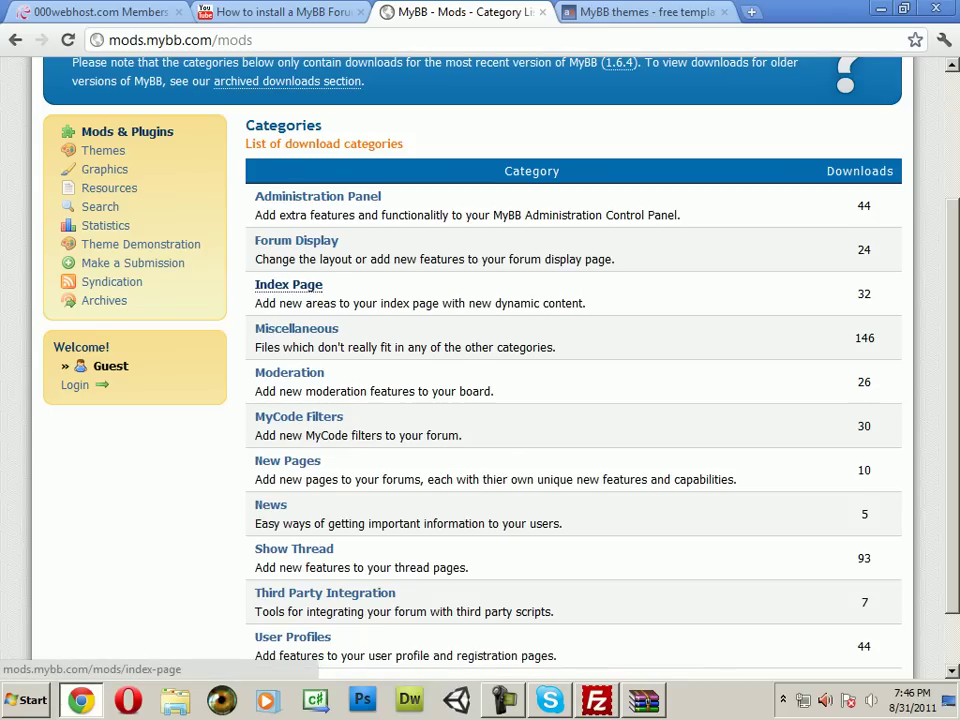
pyautogui.click(289, 285)
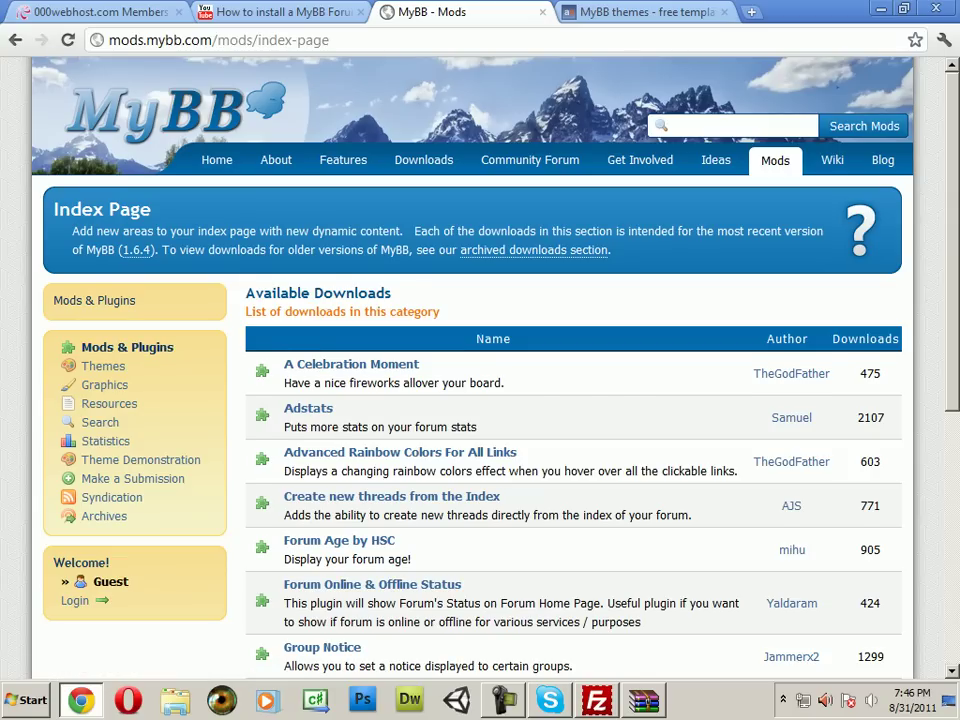
pyautogui.scroll(-6, 573, 450)
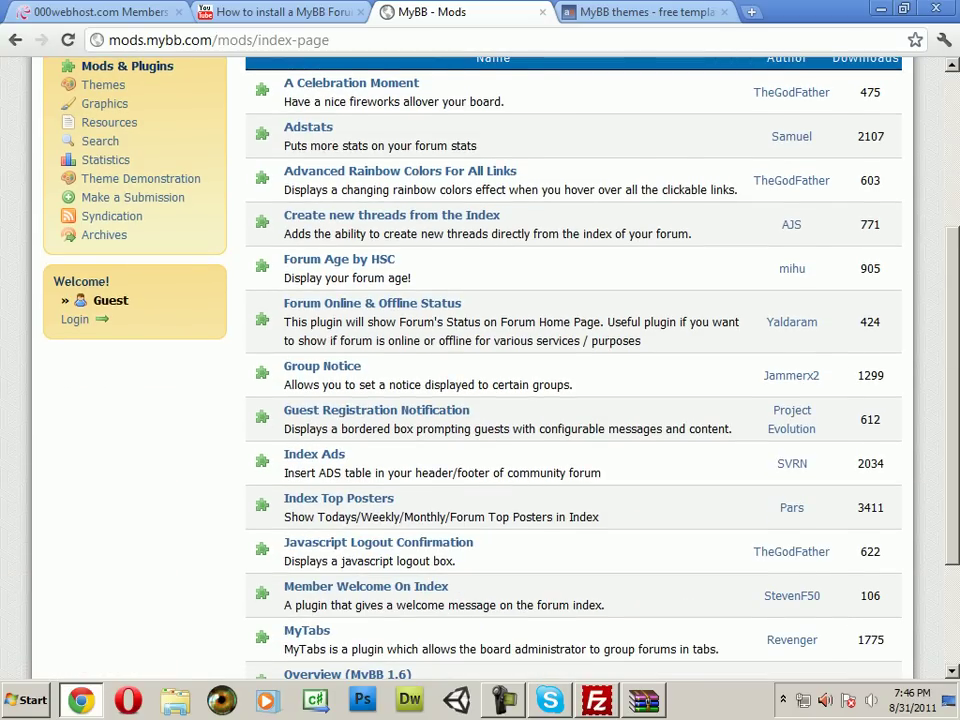
pyautogui.scroll(-4, 573, 450)
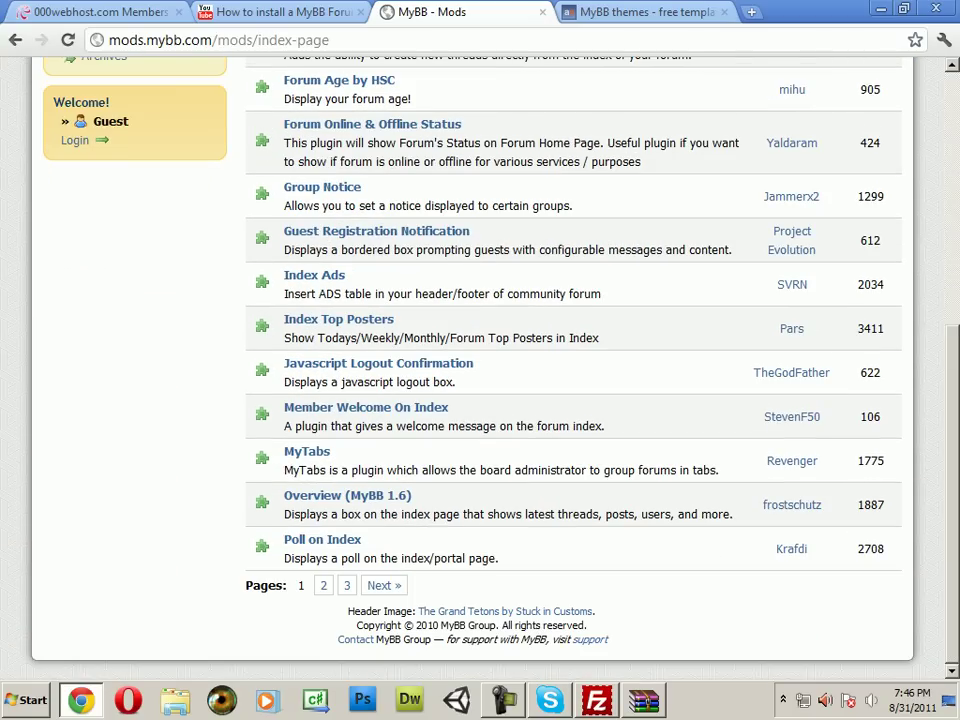
pyautogui.scroll(6, 573, 400)
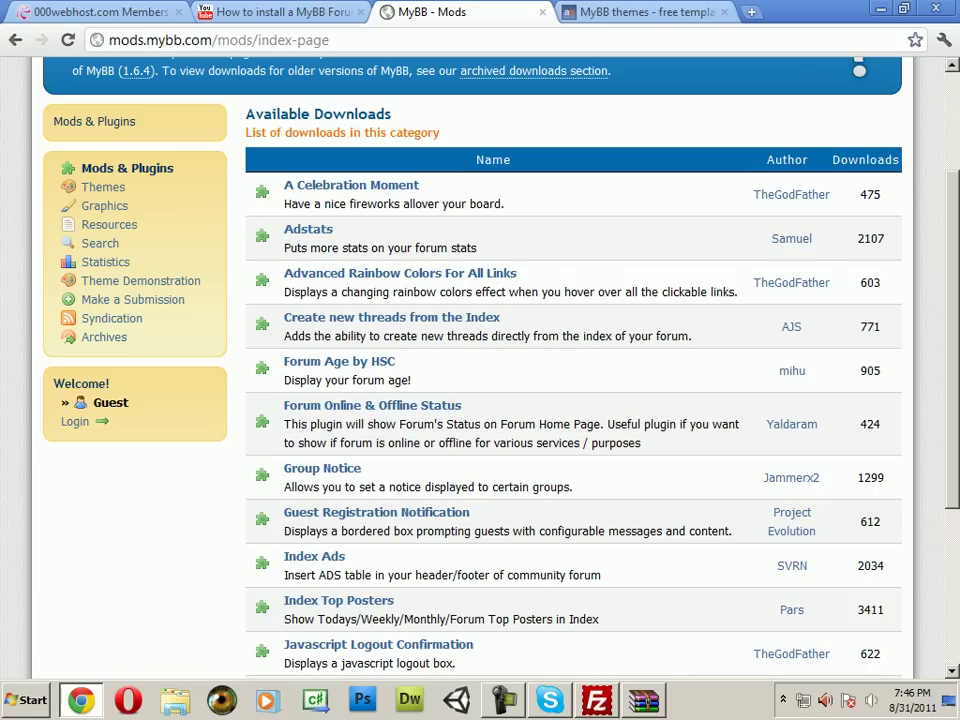
pyautogui.click(94, 121)
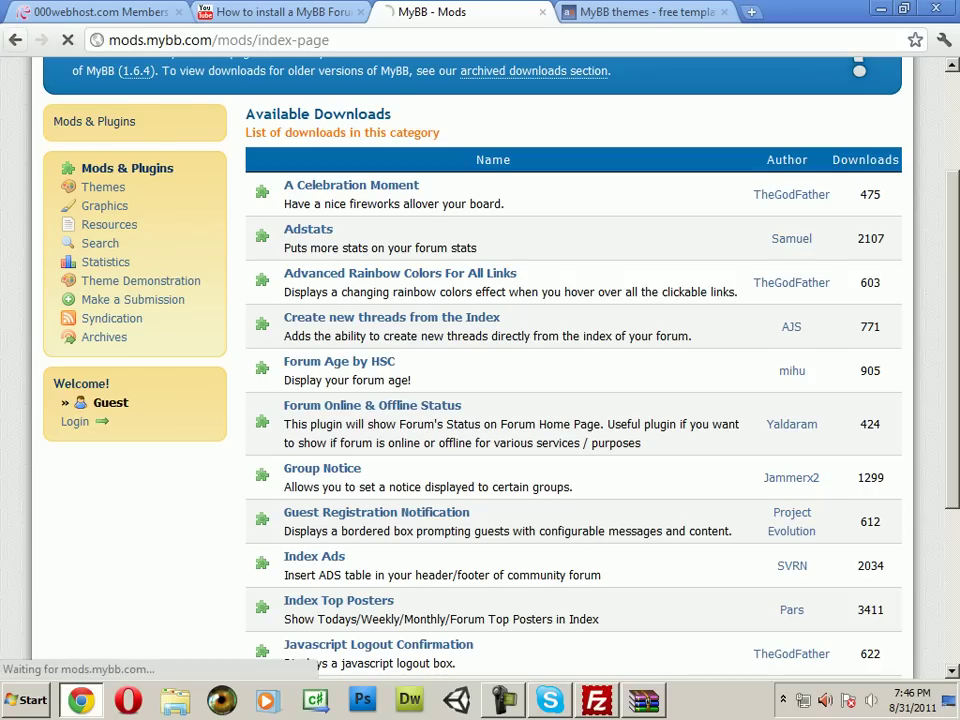
# Step: Close the awesomestyles themes page and view the New Pages plugin category in a separate tab
pyautogui.hotkey('ctrl', 'Tab')
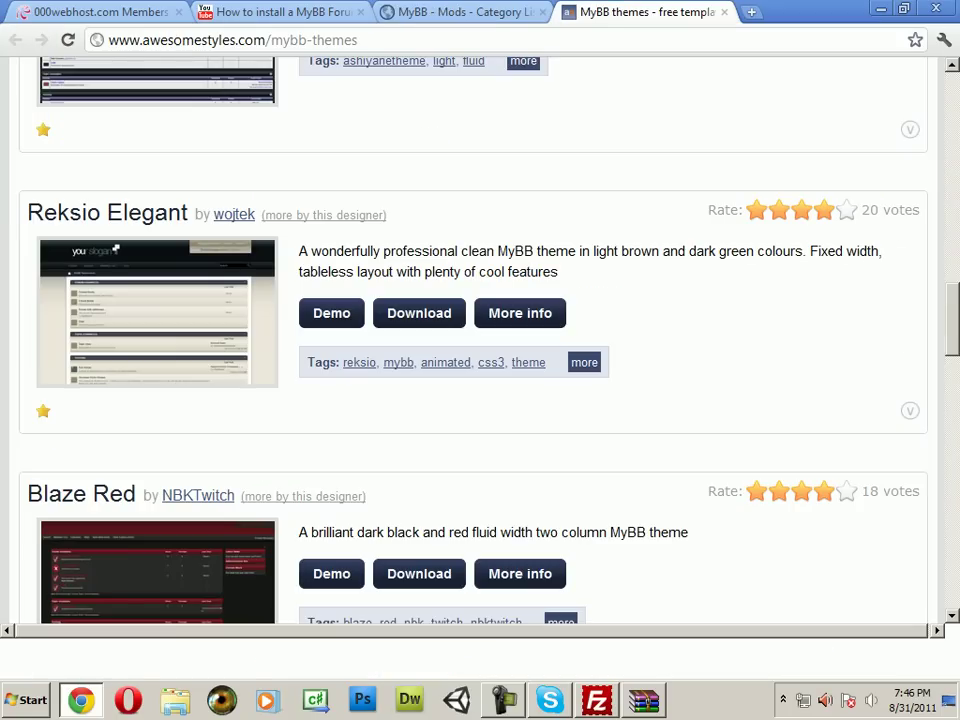
pyautogui.hotkey('ctrl', 'w')
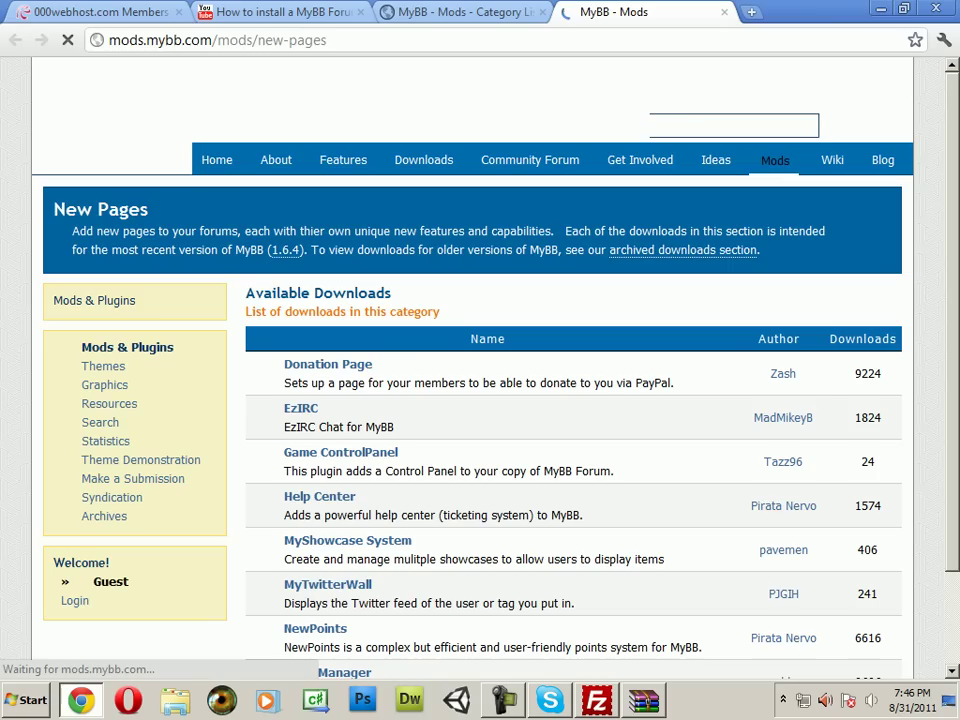
pyautogui.scroll(-3, 480, 400)
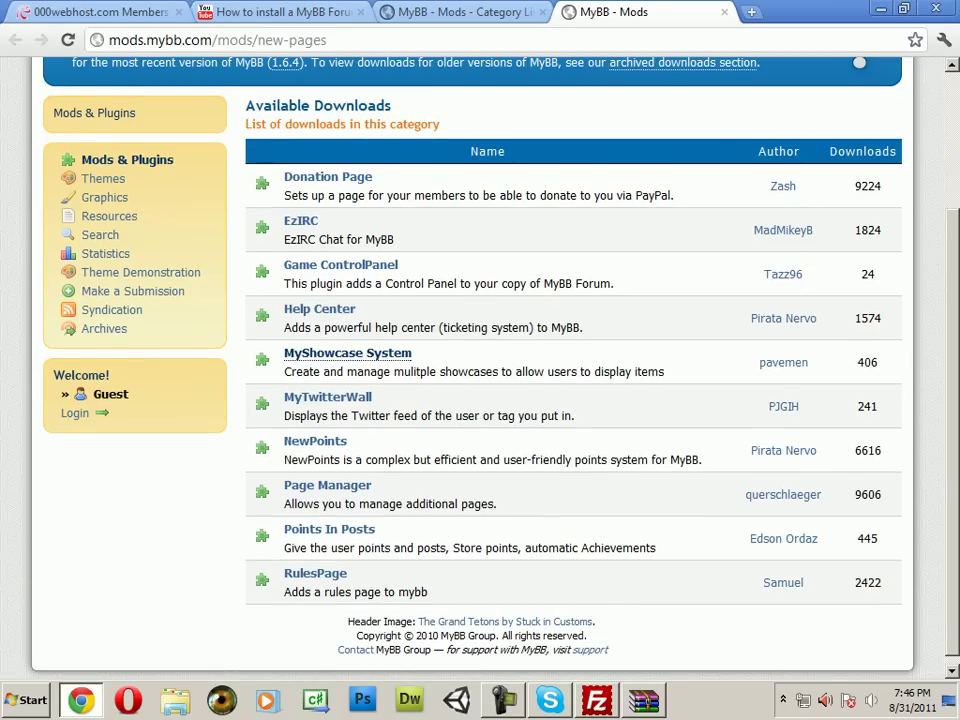
# Step: Open the News category from the Mods & Plugins category list and close the New Pages tab
pyautogui.click(445, 12)
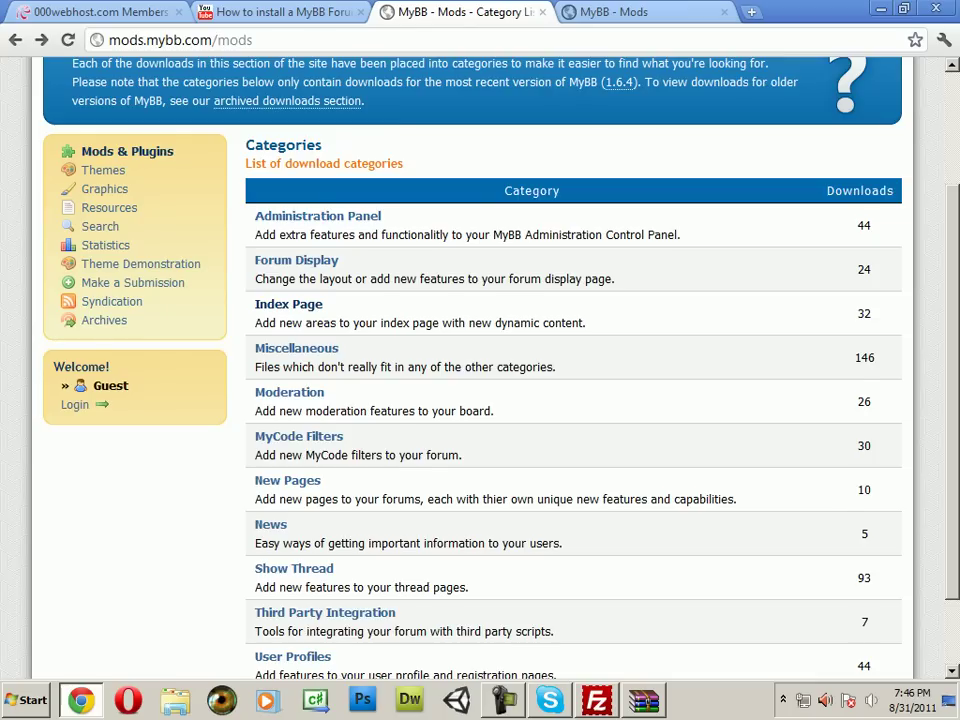
pyautogui.scroll(-2, 480, 360)
pyautogui.click(271, 431)
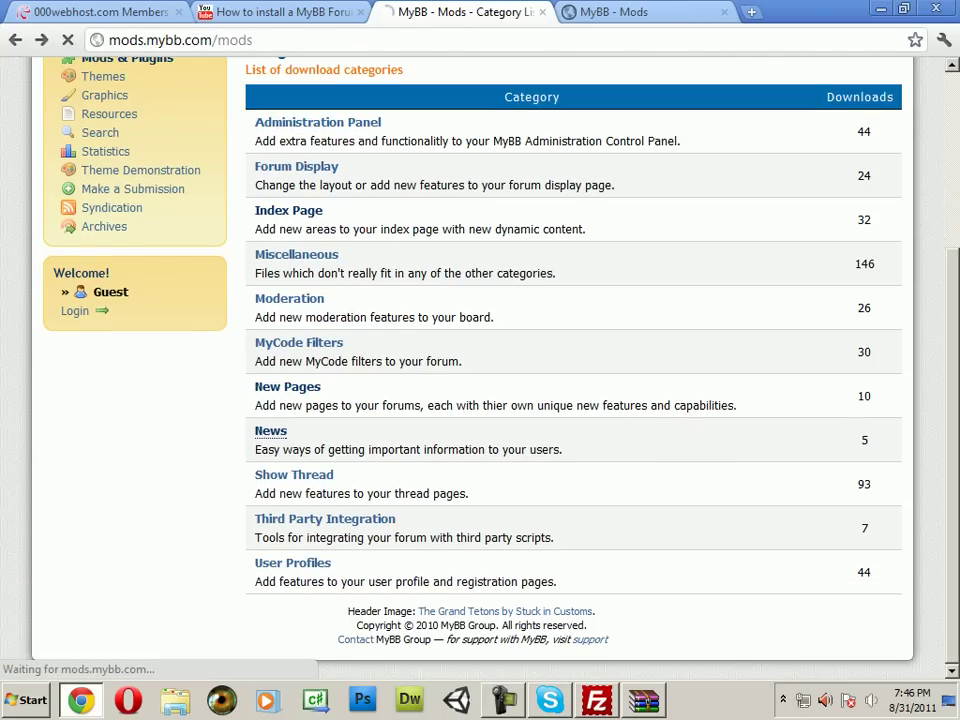
pyautogui.click(724, 12)
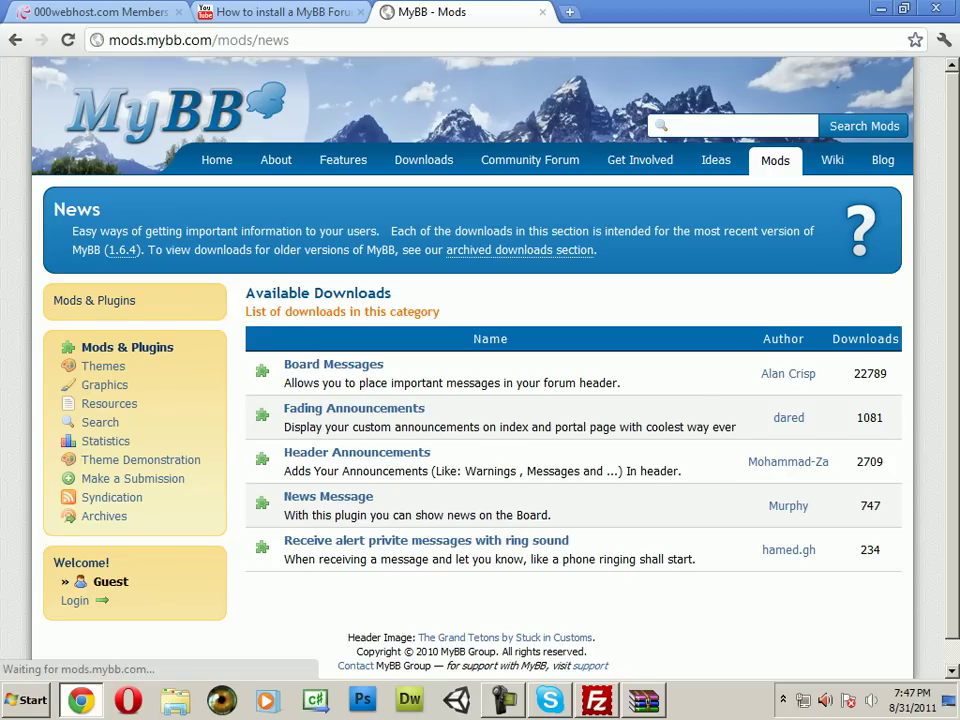
# Step: Open the News Message plugin, read its description and installation notes, and go to its download license page
pyautogui.scroll(-1, 480, 400)
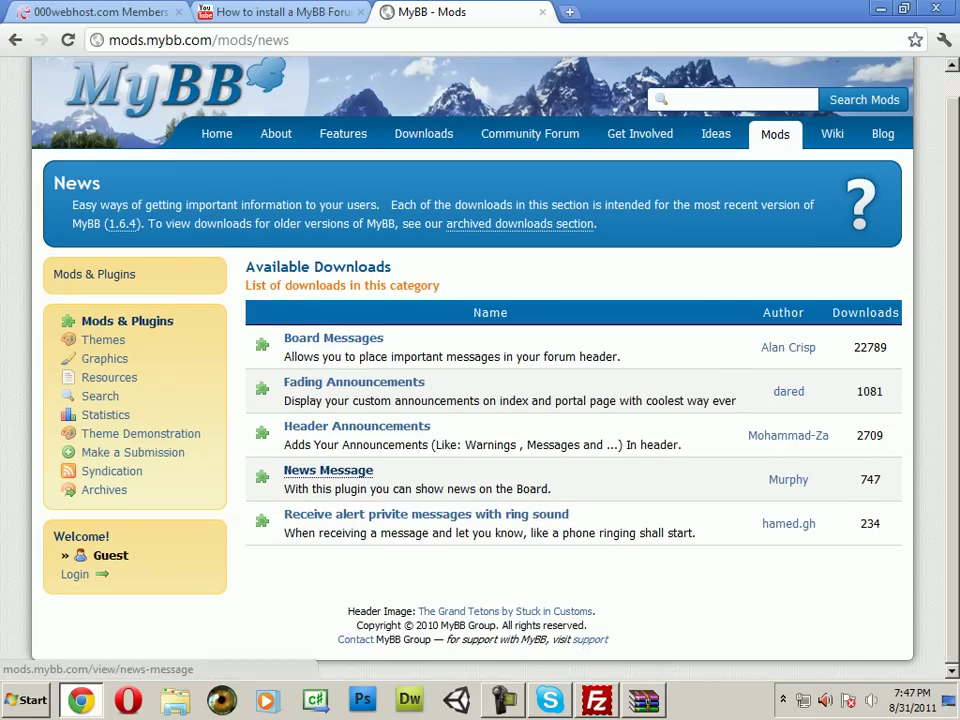
pyautogui.click(328, 470)
pyautogui.scroll(-4, 480, 400)
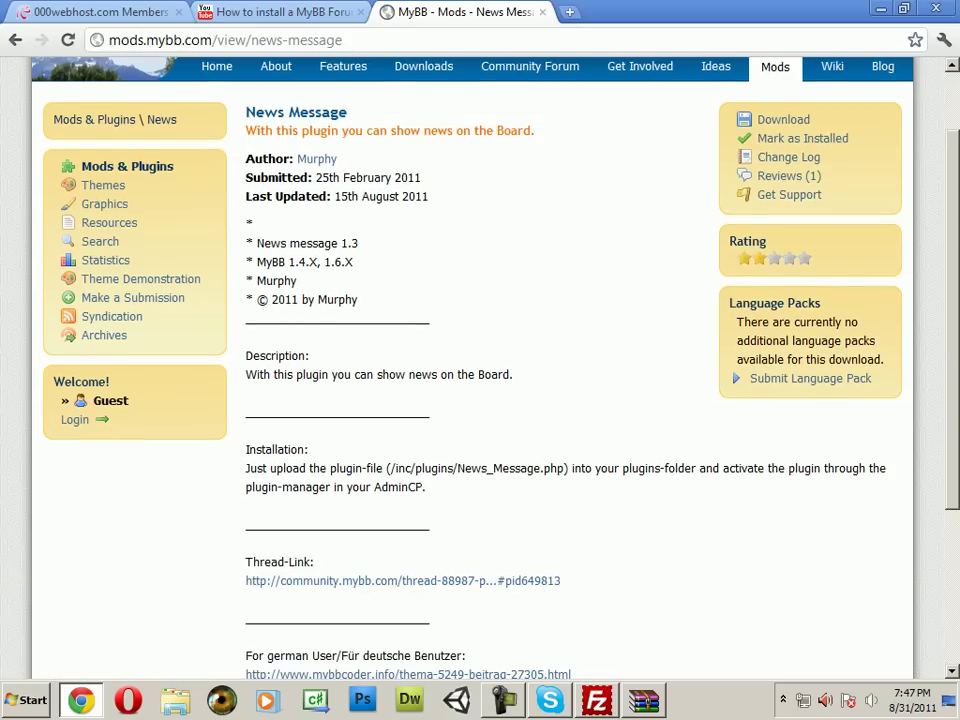
pyautogui.scroll(1, 480, 400)
pyautogui.scroll(3, 783, 250)
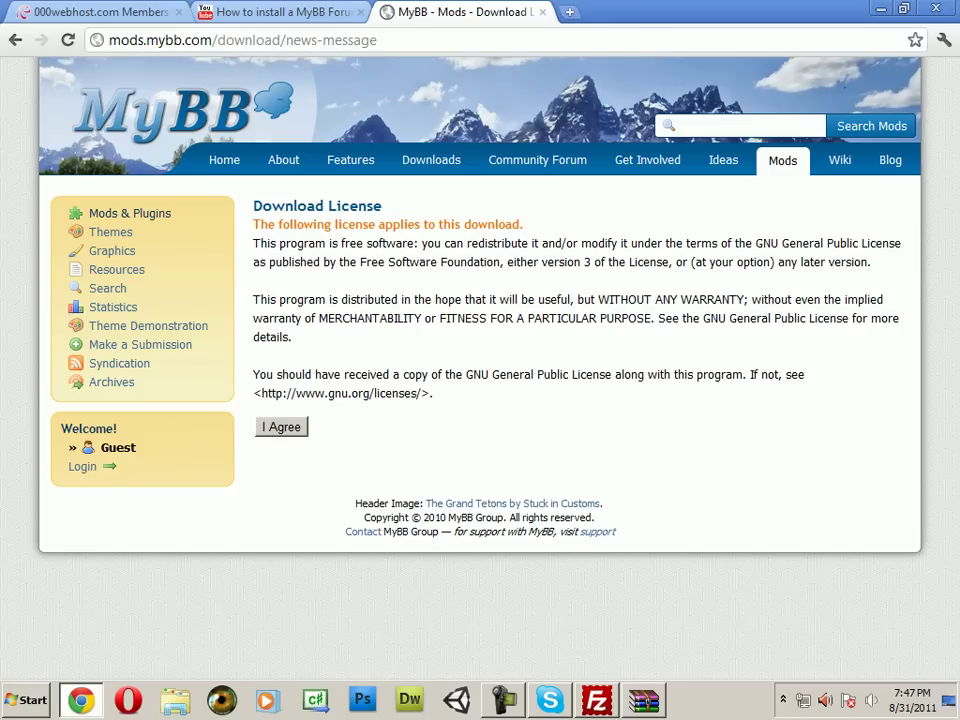
# Step: Accept the News Message download license and extract the plugin's News Message - 1.3 folder from the downloaded archive to the desktop
pyautogui.click(281, 427)
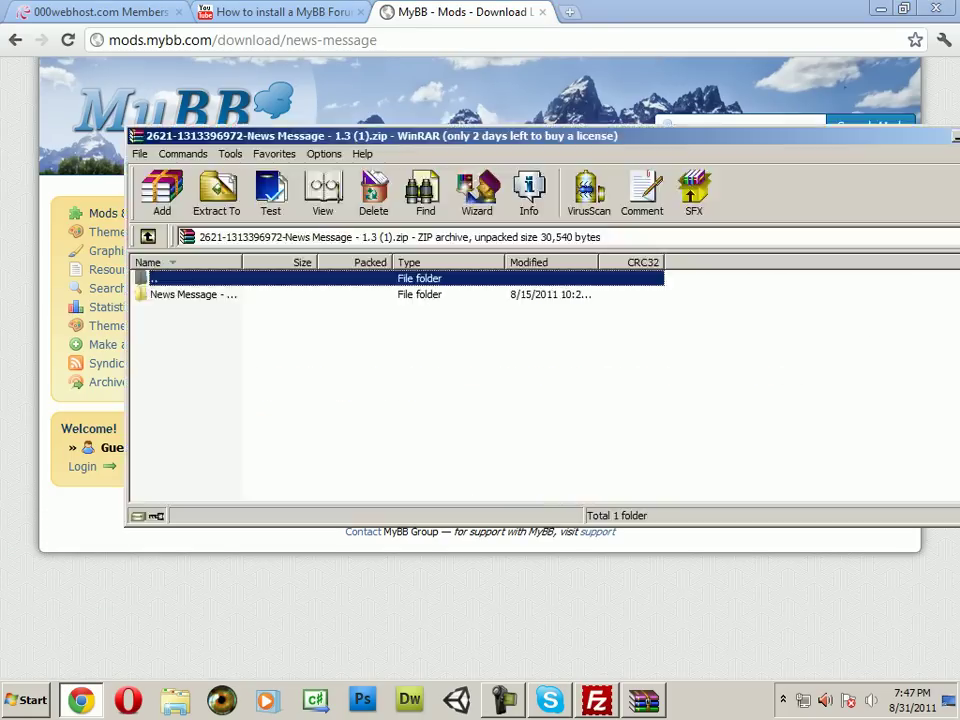
pyautogui.click(881, 8)
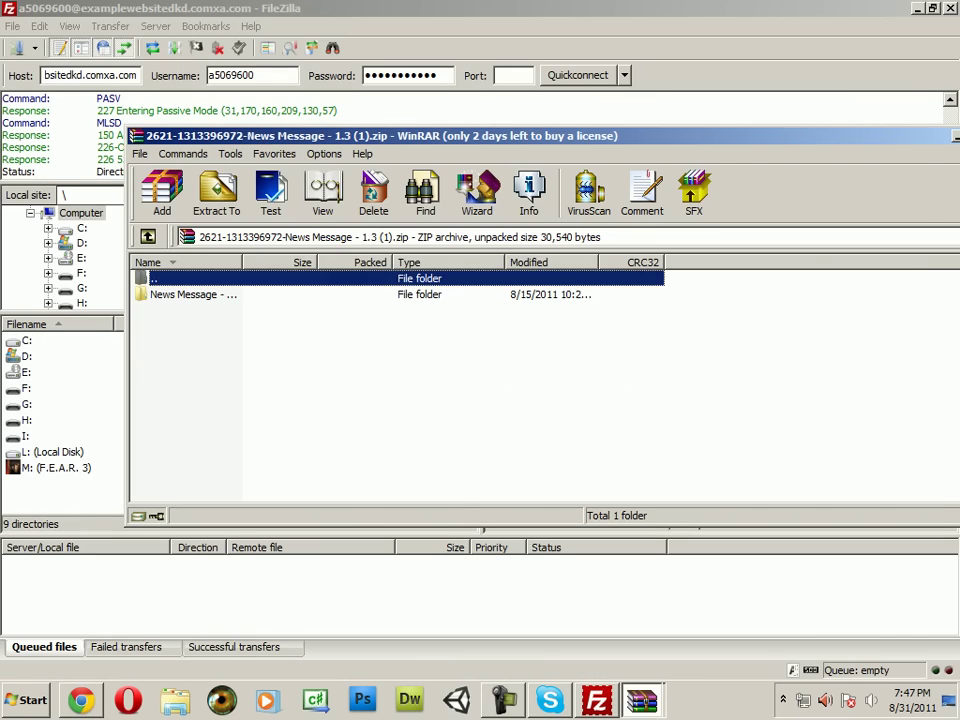
pyautogui.click(917, 8)
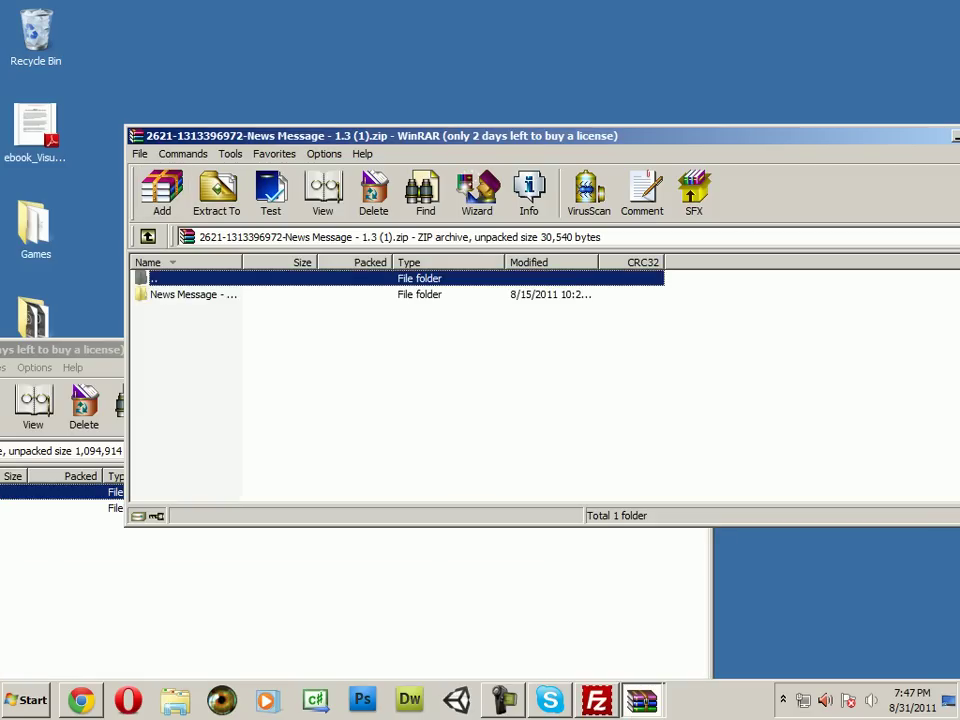
pyautogui.click(193, 294)
pyautogui.moveTo(193, 294); pyautogui.dragTo(38, 14)
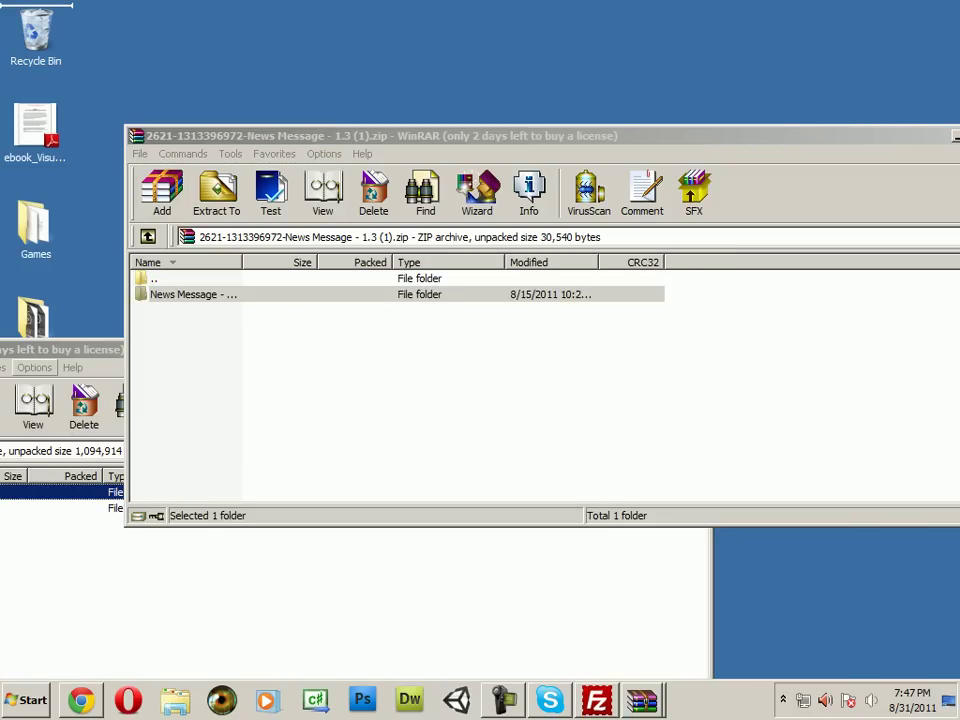
# Step: Close the News Message archive, then extract the reksio_theme1_1 folder from 908.zip to the desktop and close that archive
pyautogui.moveTo(62, 350); pyautogui.dragTo(508, 267)
pyautogui.click(243, 137)
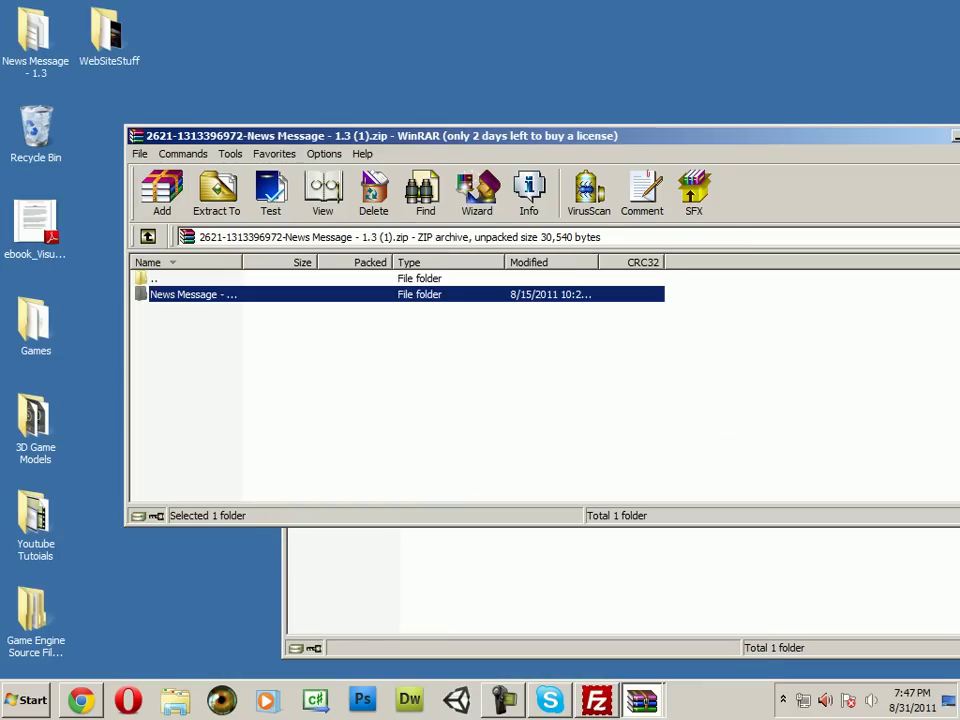
pyautogui.moveTo(243, 137); pyautogui.dragTo(438, 309)
pyautogui.moveTo(595, 308); pyautogui.dragTo(198, 370)
pyautogui.click(791, 370)
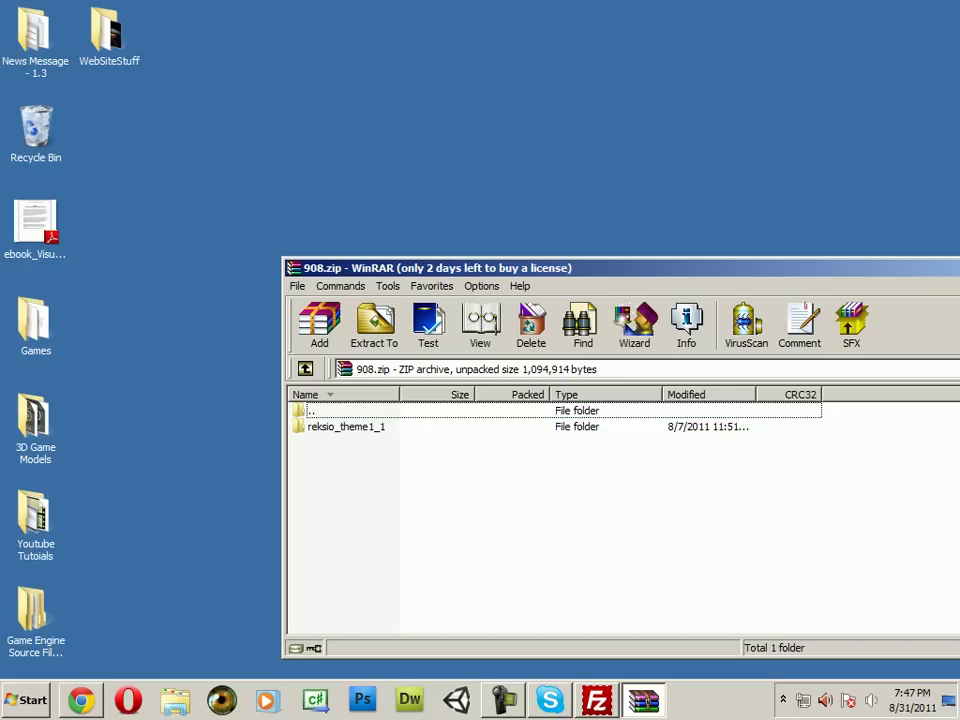
pyautogui.moveTo(346, 427); pyautogui.dragTo(140, 295)
pyautogui.moveTo(480, 268); pyautogui.dragTo(243, 247)
pyautogui.click(912, 248)
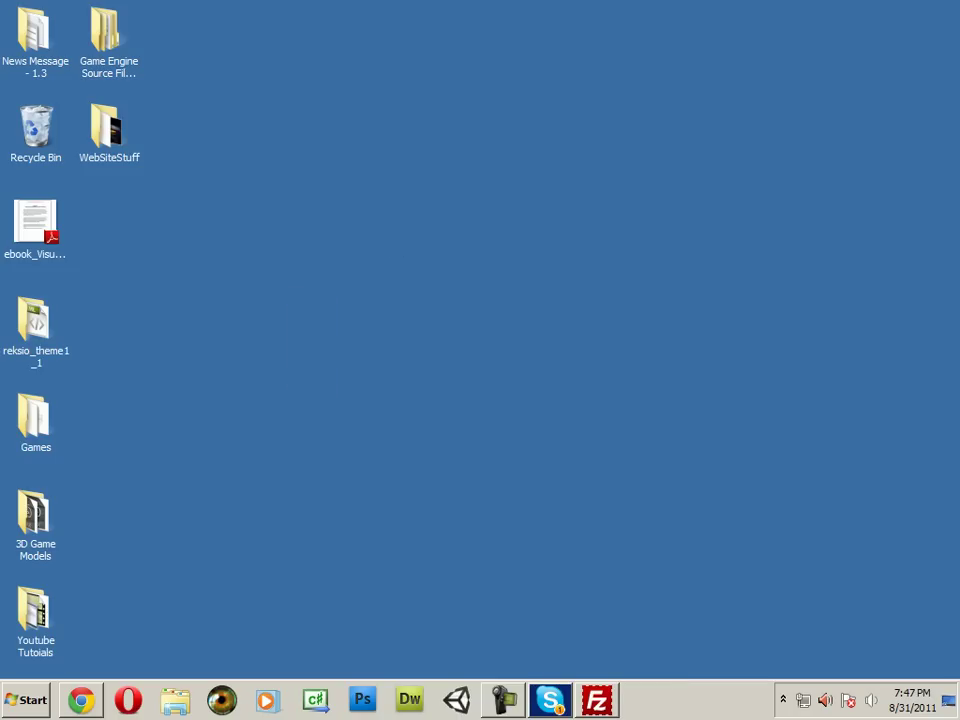
# Step: Switch to FileZilla, reconnect to the FTP server and open the remote public_html folder
pyautogui.click(597, 700)
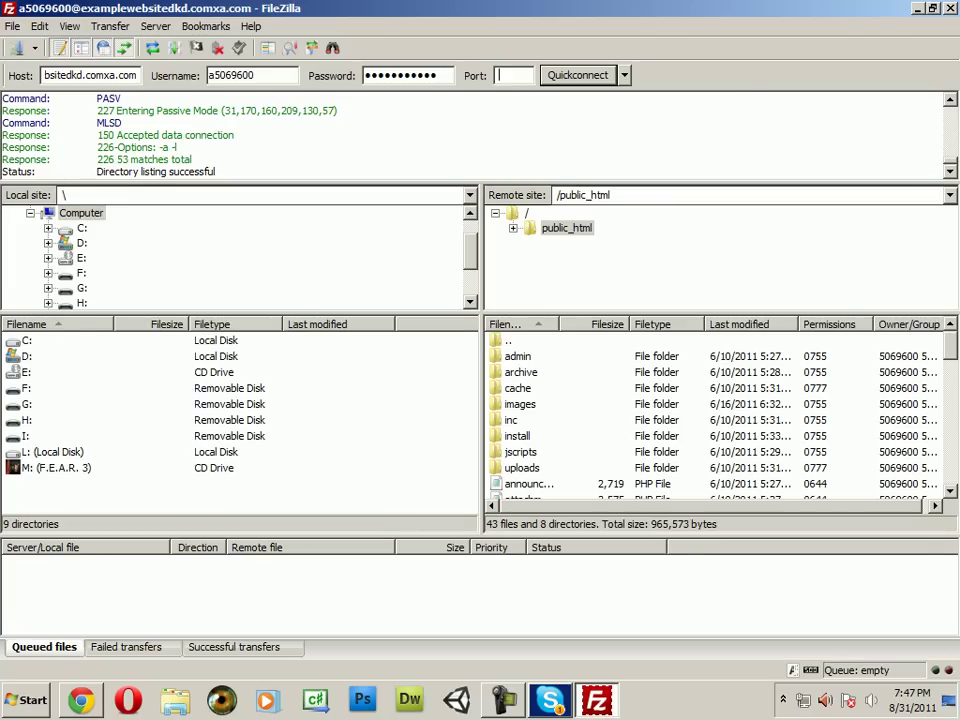
pyautogui.click(577, 75)
pyautogui.press('Return')
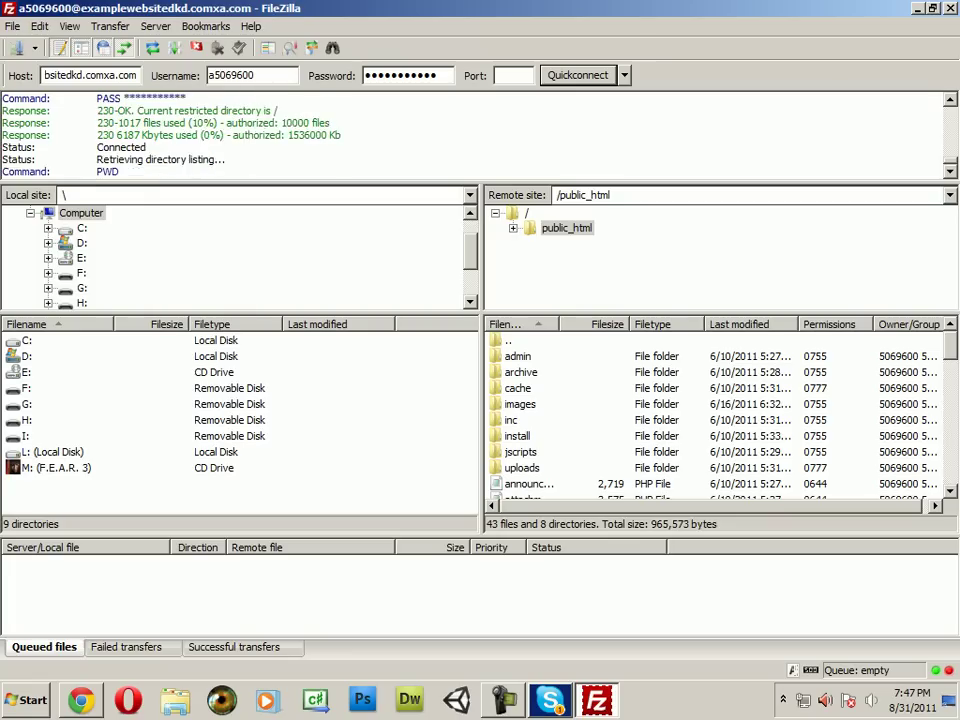
pyautogui.click(529, 356)
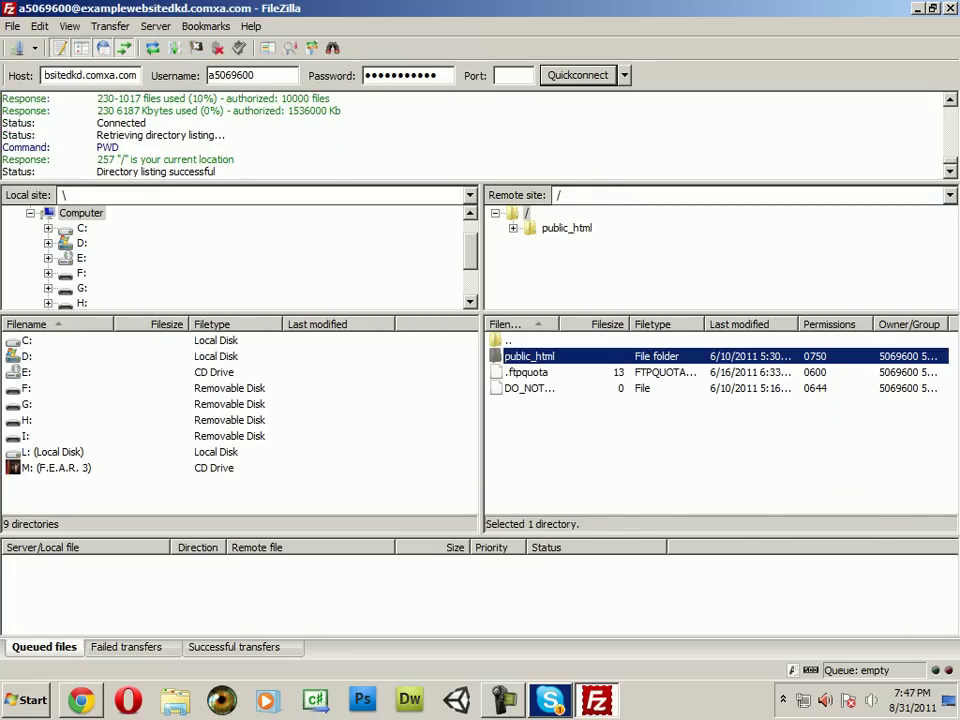
pyautogui.doubleClick(529, 356)
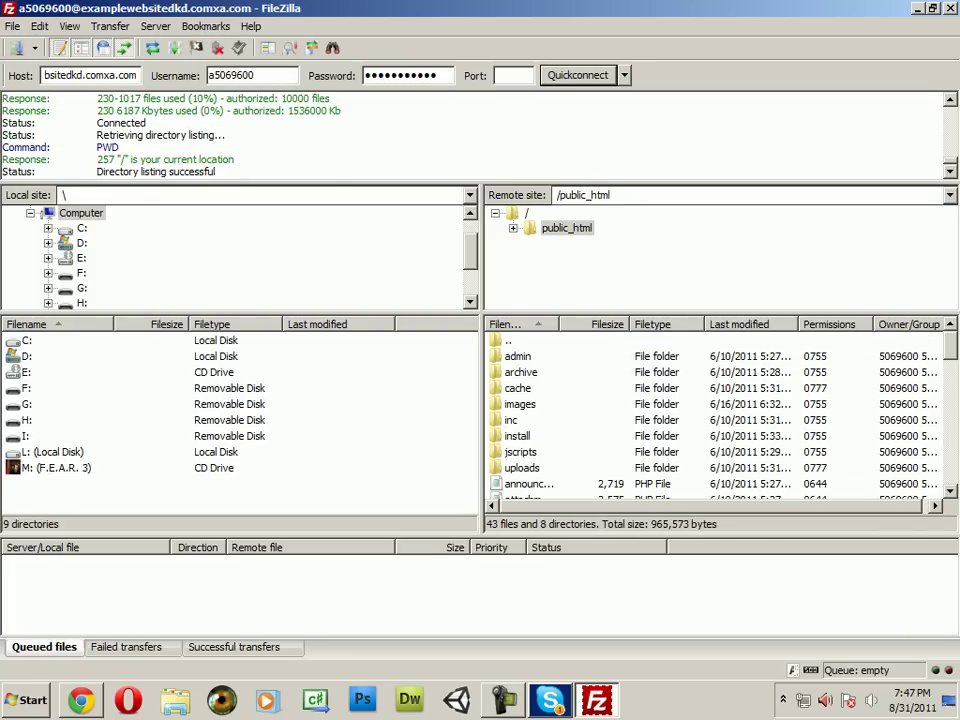
pyautogui.click(81, 213)
pyautogui.scroll(1, 240, 257)
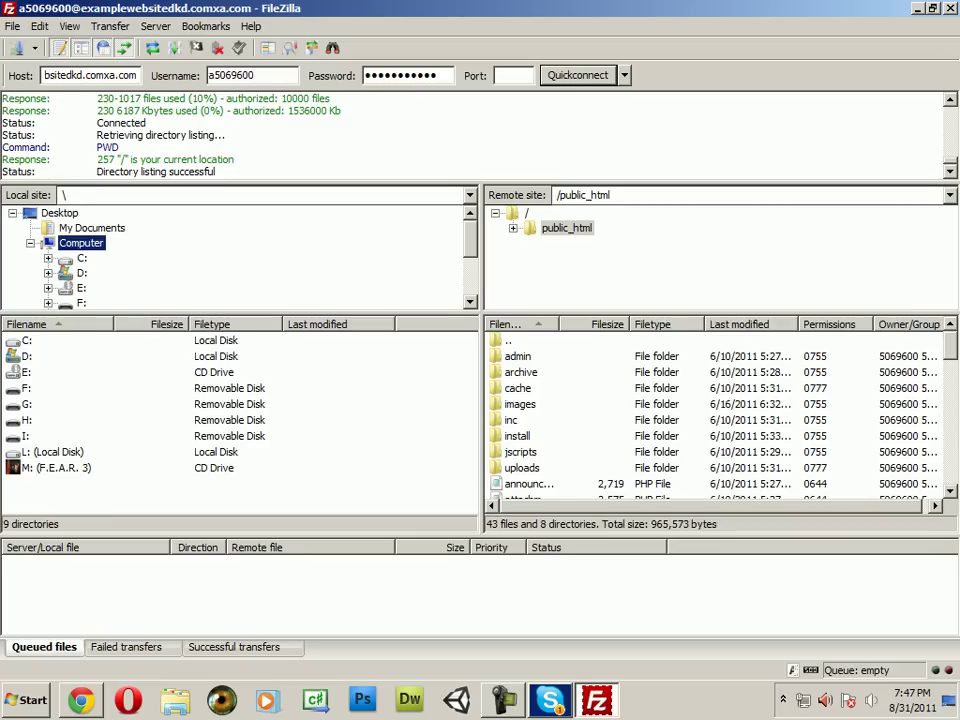
pyautogui.click(60, 213)
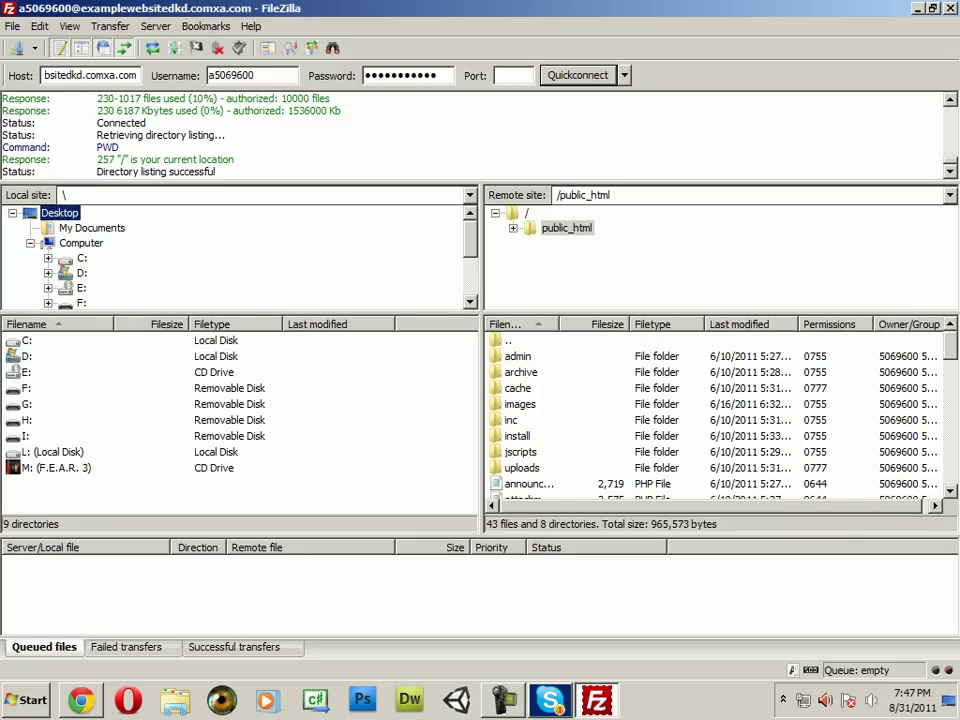
pyautogui.scroll(-5, 235, 257)
pyautogui.scroll(3, 107, 225)
pyautogui.click(107, 213)
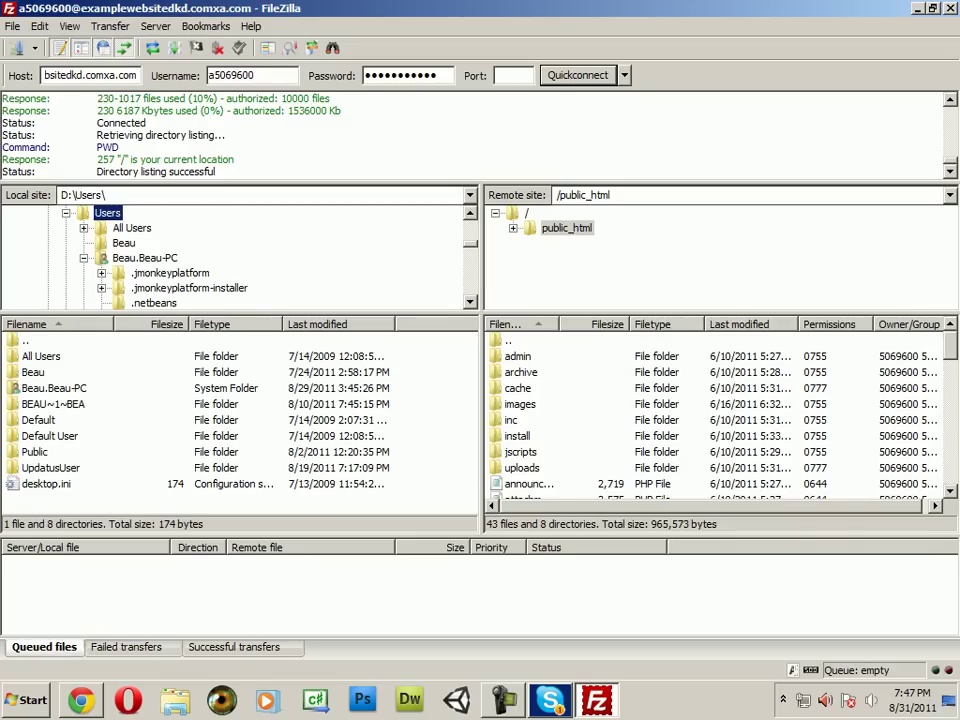
pyautogui.scroll(-1, 150, 257)
pyautogui.click(54, 388)
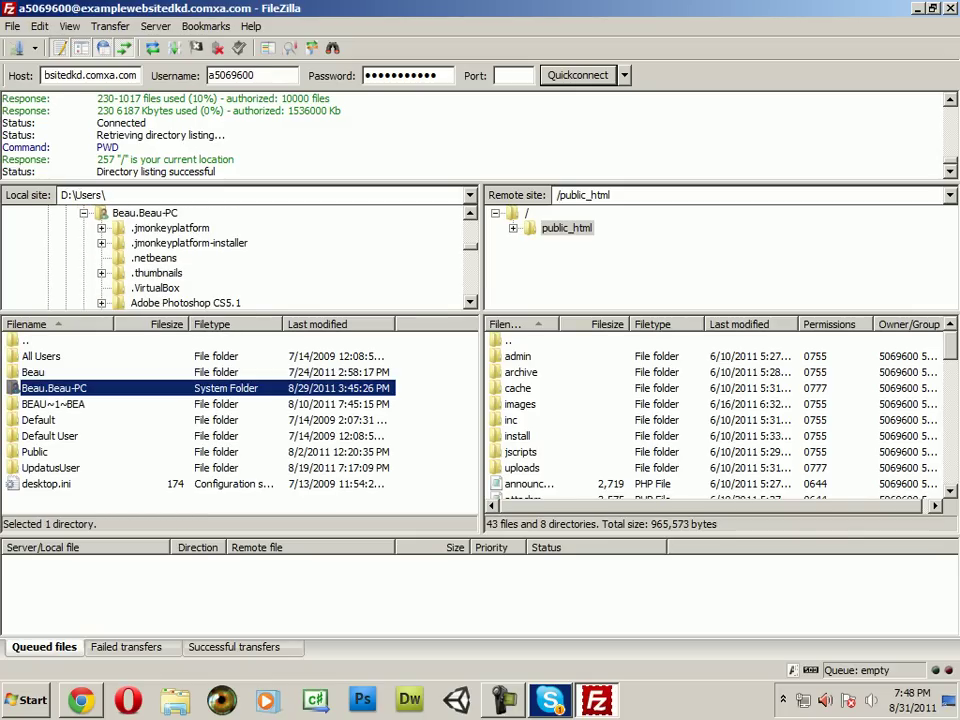
pyautogui.click(154, 258)
pyautogui.scroll(3, 154, 258)
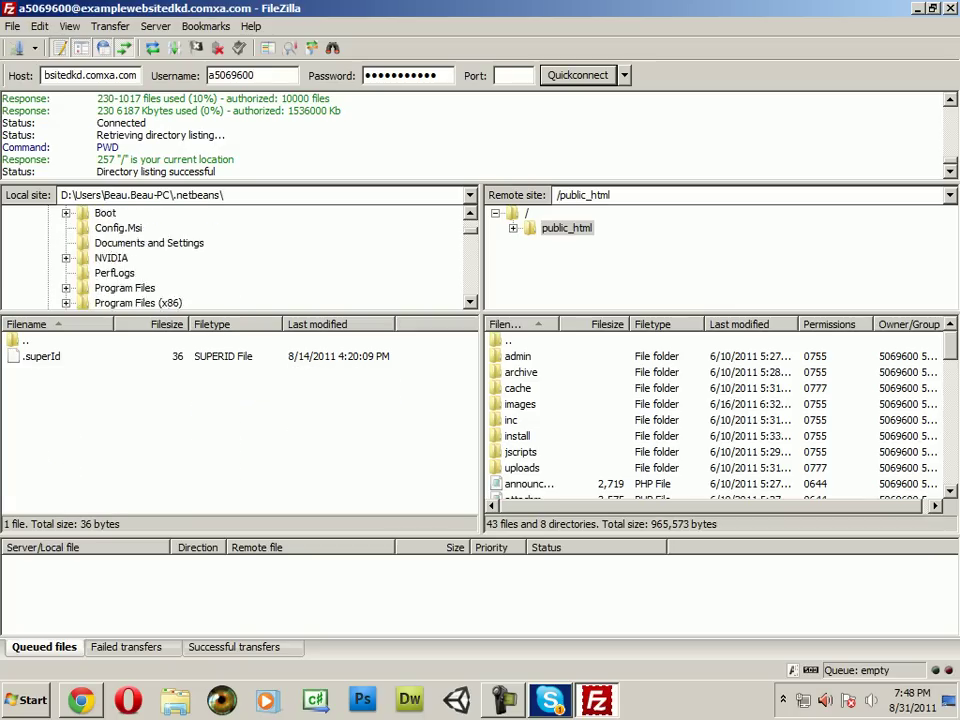
pyautogui.scroll(2, 235, 258)
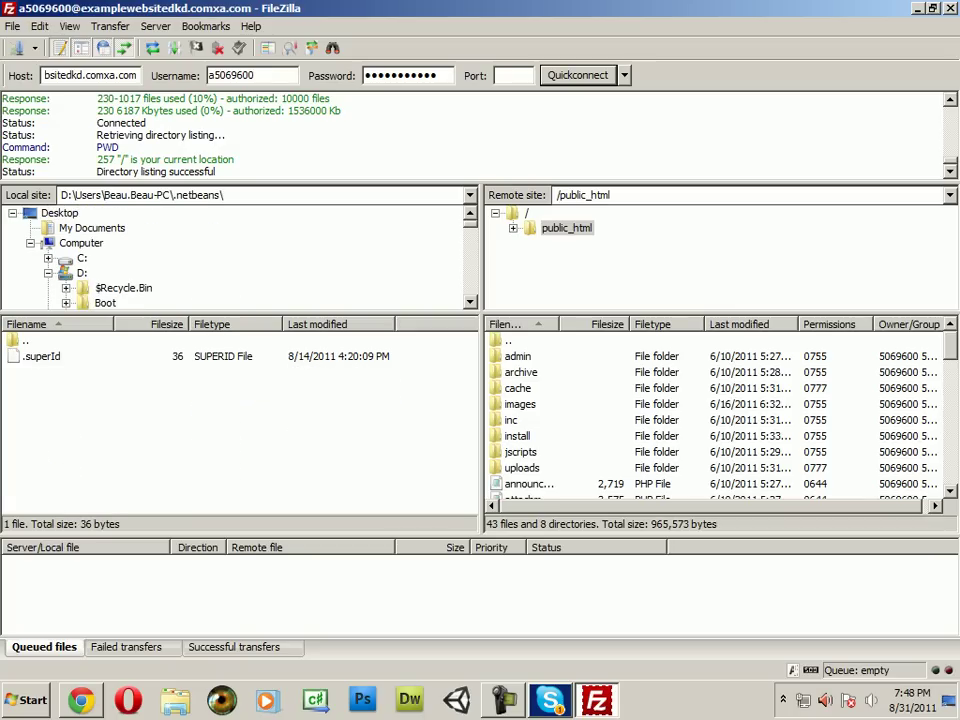
# Step: Open the reksio_theme1_1 folder from the local desktop and select the images folder on the remote site
pyautogui.click(59, 213)
pyautogui.click(60, 420)
pyautogui.doubleClick(60, 420)
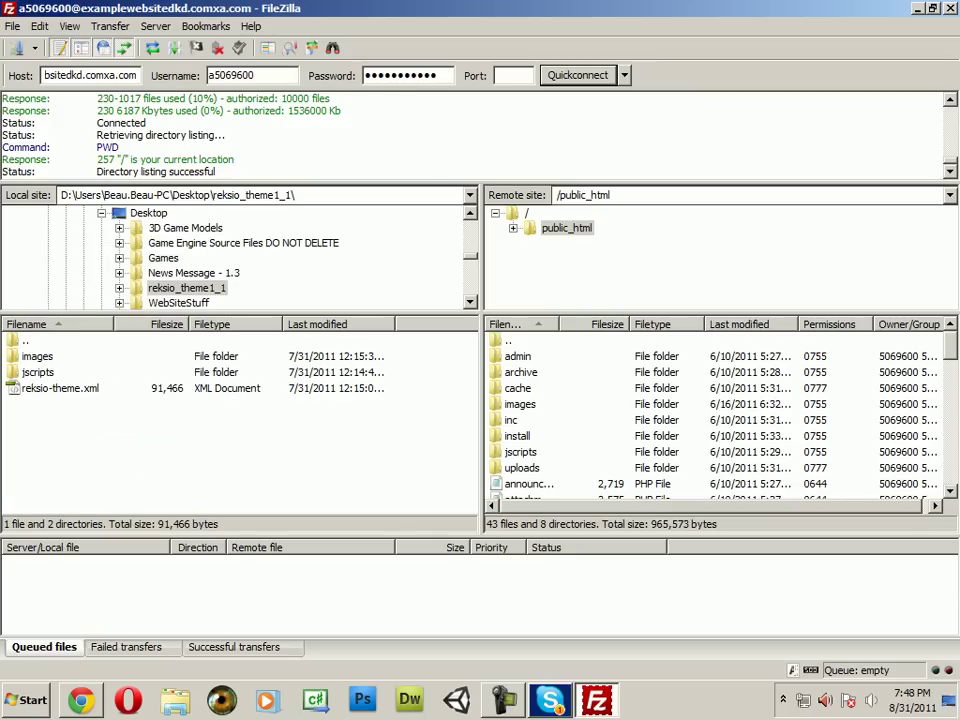
pyautogui.click(520, 404)
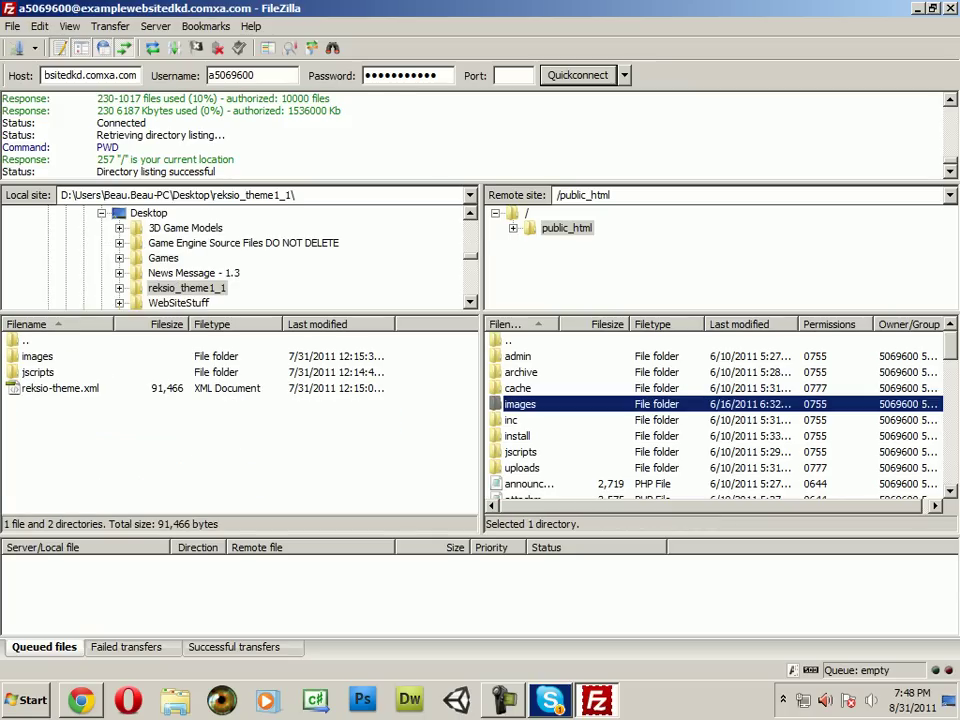
# Step: Move the reksio-theme XML file out of the desktop's reksio_theme1_1 folder onto the desktop and close the folder window
pyautogui.click(917, 8)
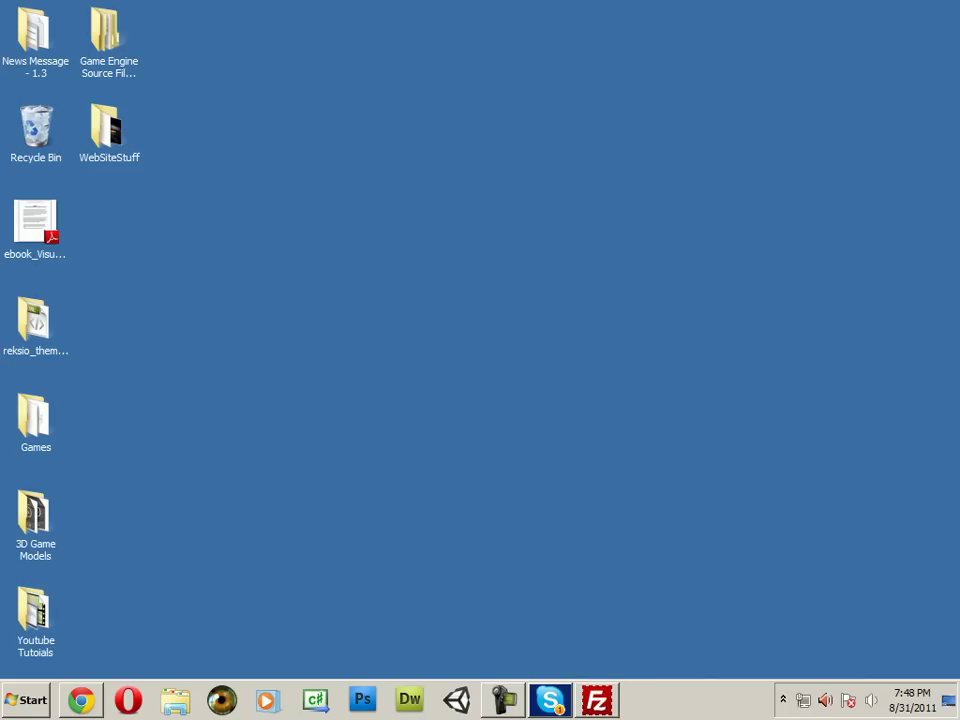
pyautogui.click(35, 322)
pyautogui.click(260, 340)
pyautogui.press('super+e')
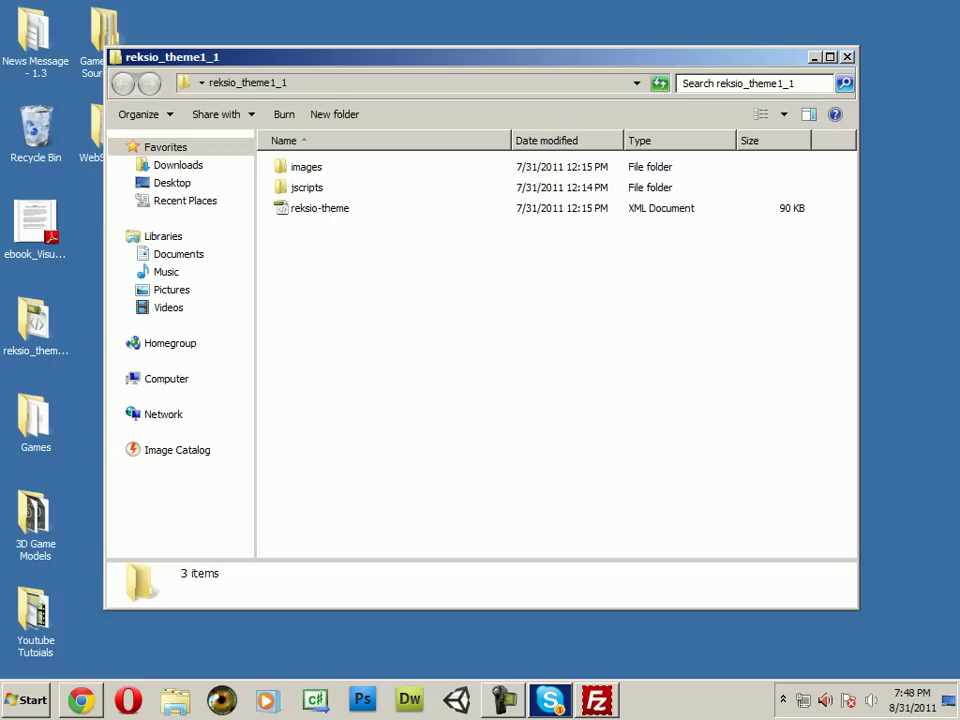
pyautogui.click(303, 209)
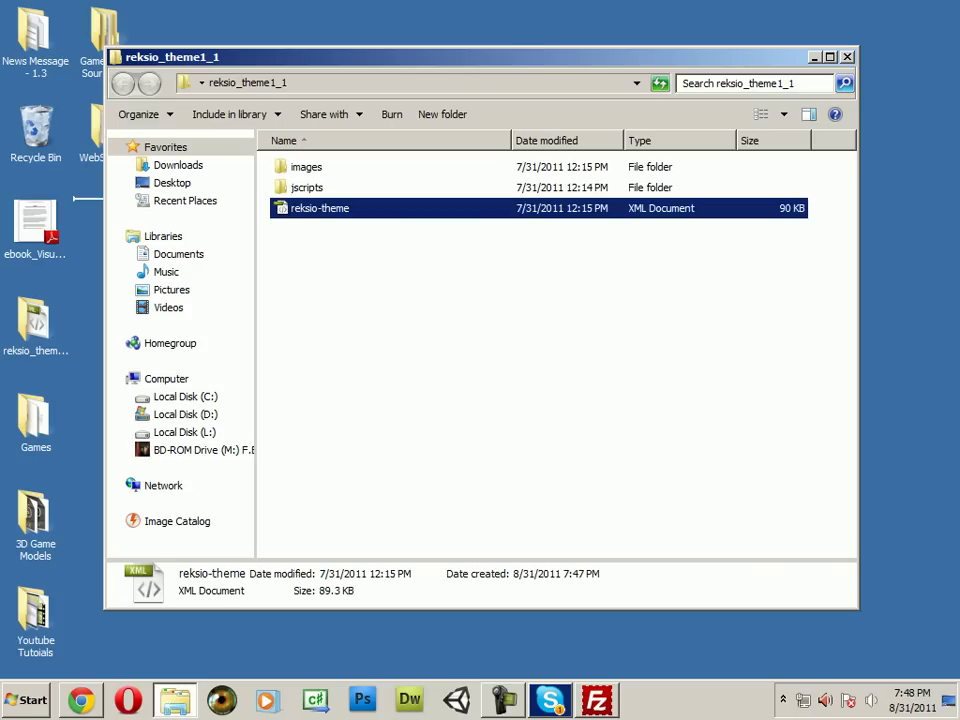
pyautogui.moveTo(303, 209); pyautogui.dragTo(88, 214)
pyautogui.click(420, 340)
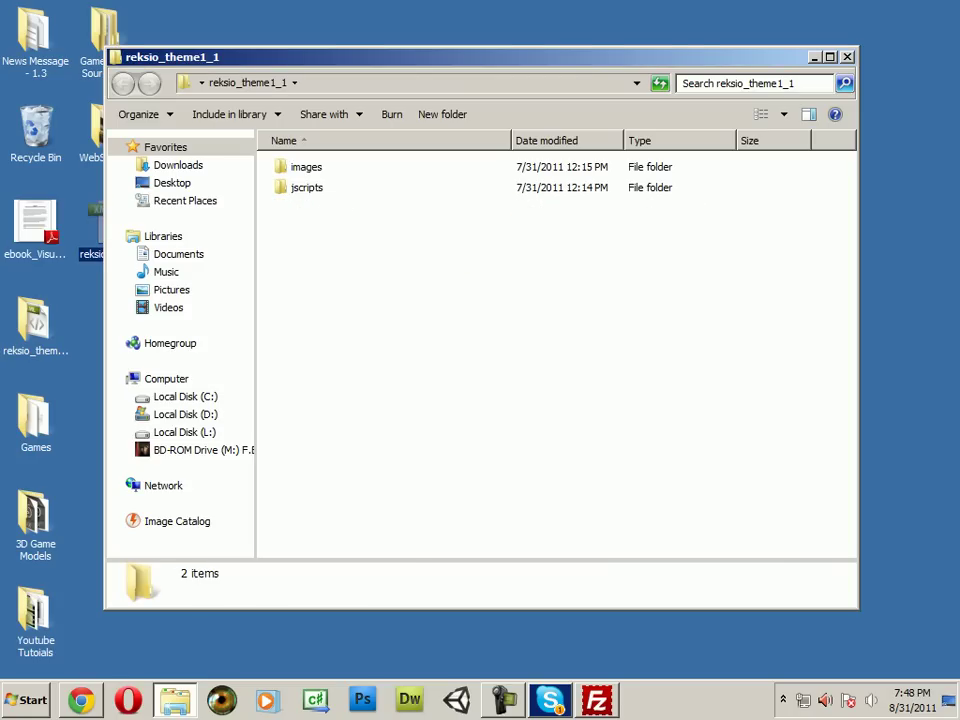
pyautogui.click(847, 57)
pyautogui.click(560, 260)
pyautogui.click(109, 224)
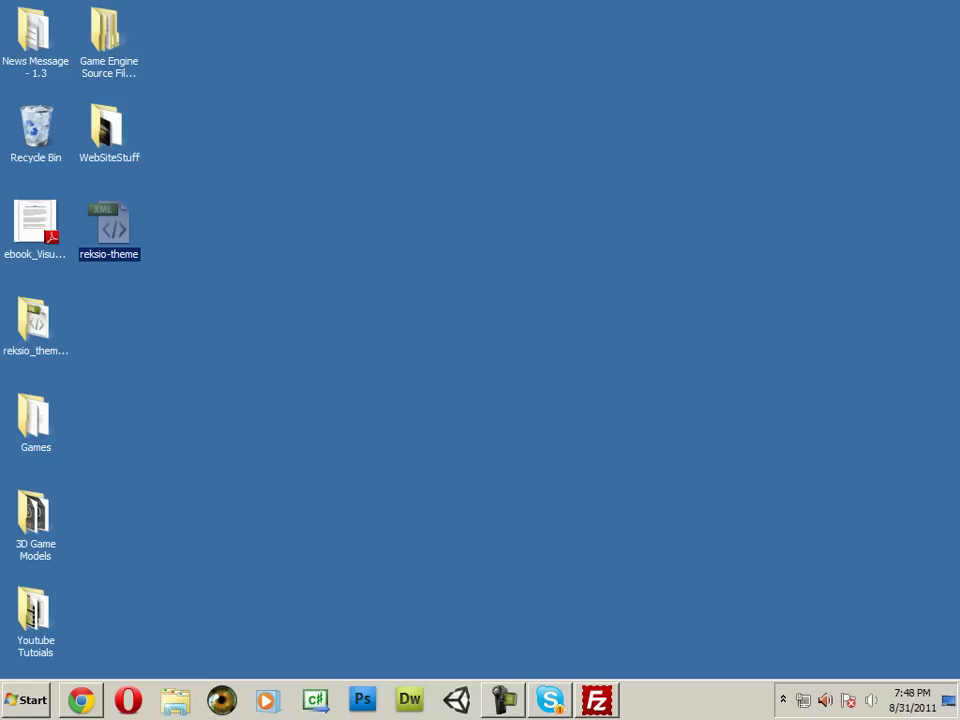
pyautogui.click(300, 270)
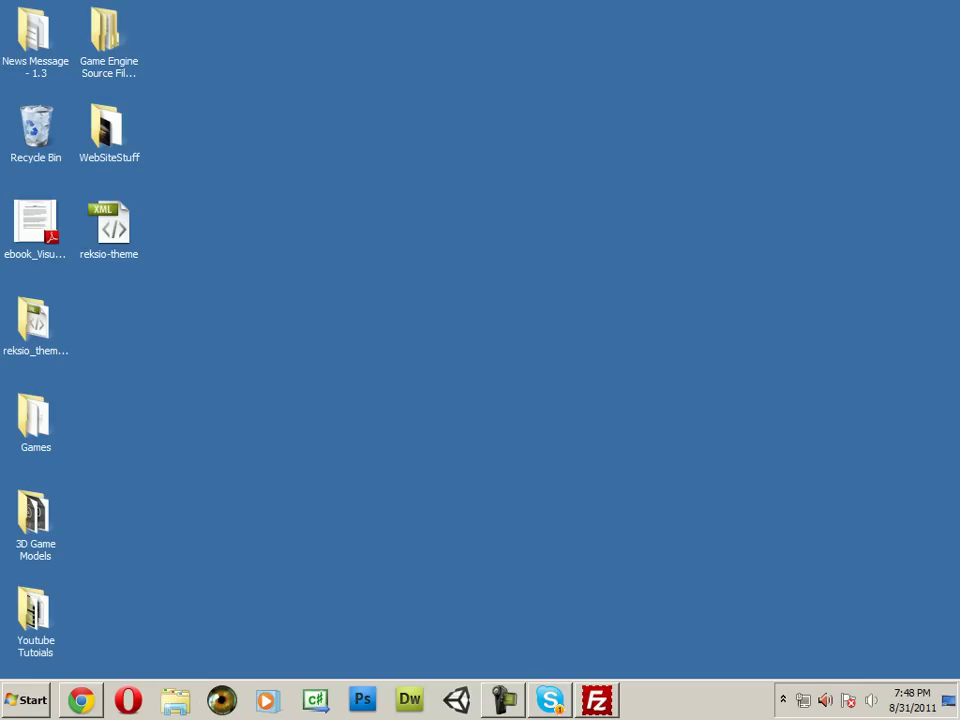
# Step: Switch to FileZilla, queue the desktop's reksio_theme1_1 folder for upload to public_html and process the queue
pyautogui.click(597, 700)
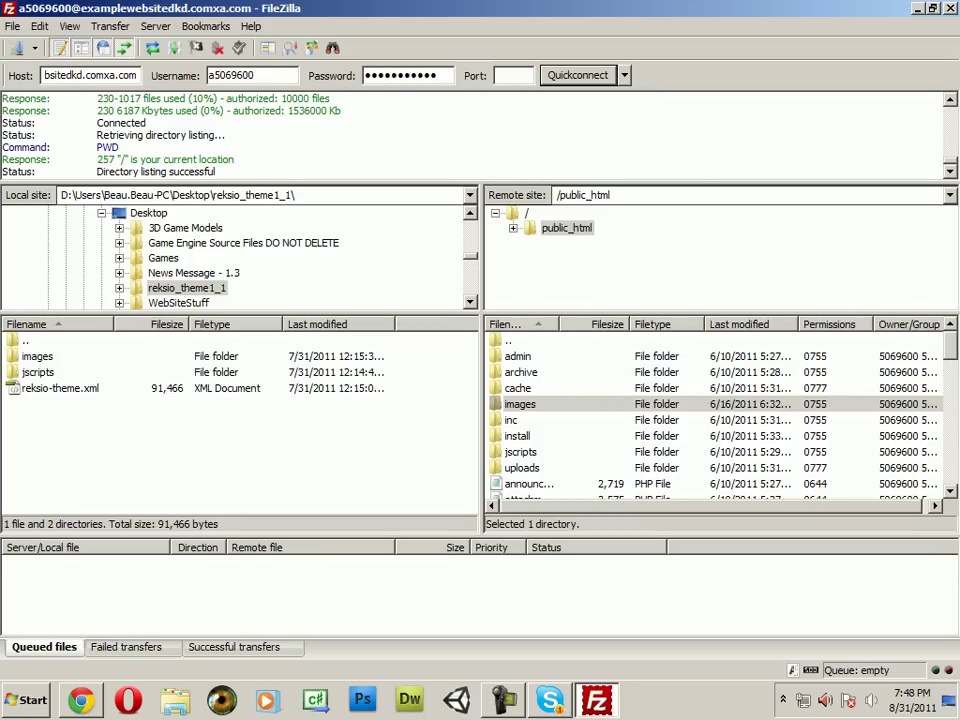
pyautogui.doubleClick(148, 213)
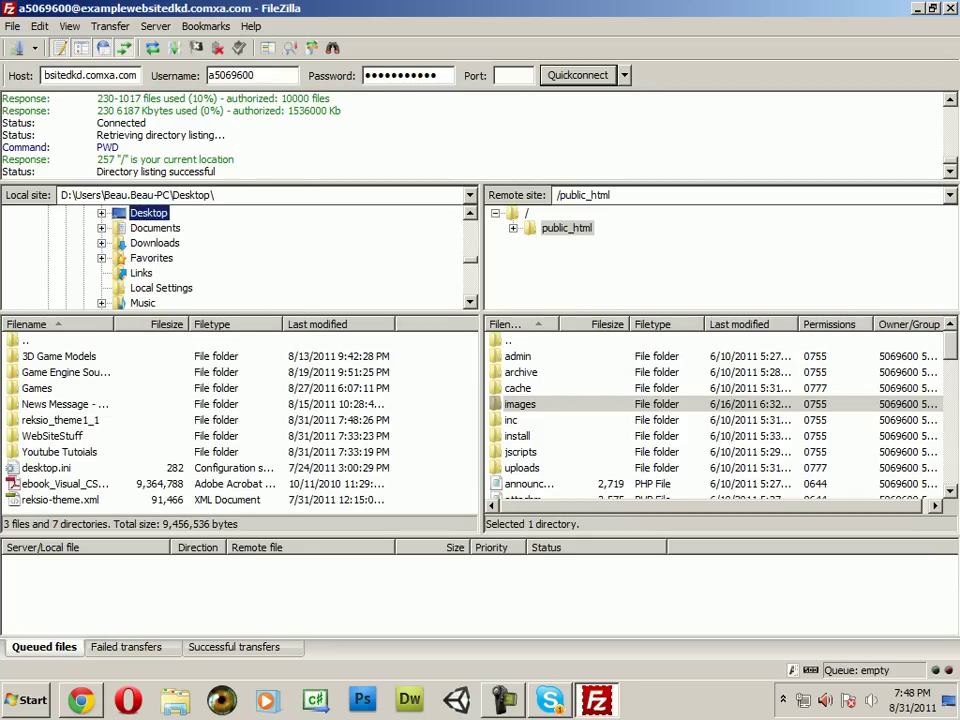
pyautogui.scroll(-6, 718, 420)
pyautogui.scroll(6, 718, 420)
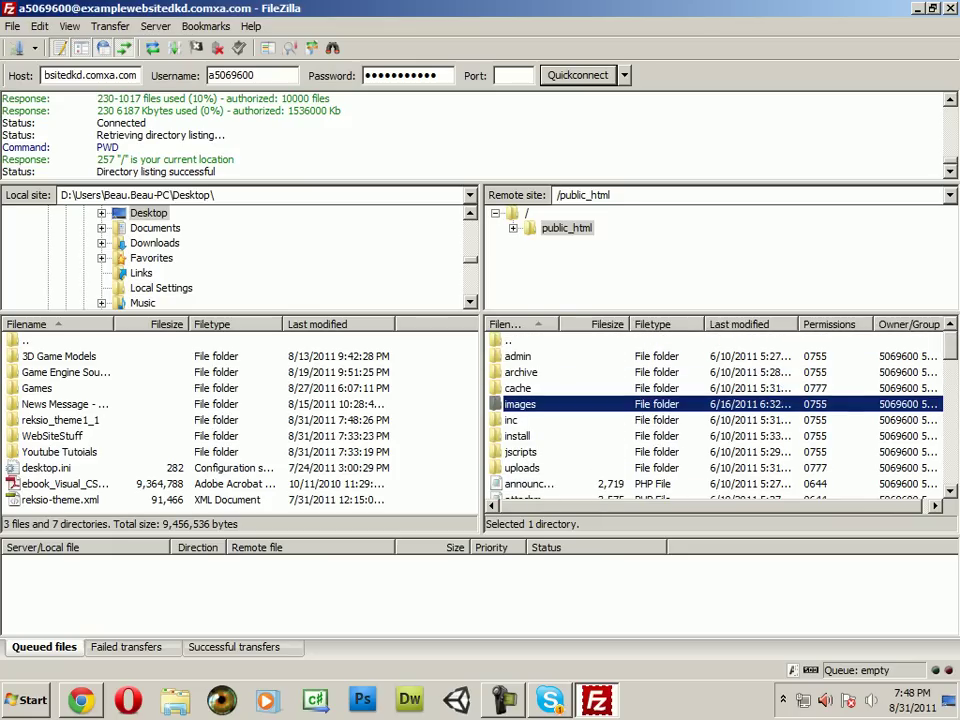
pyautogui.scroll(-8, 718, 420)
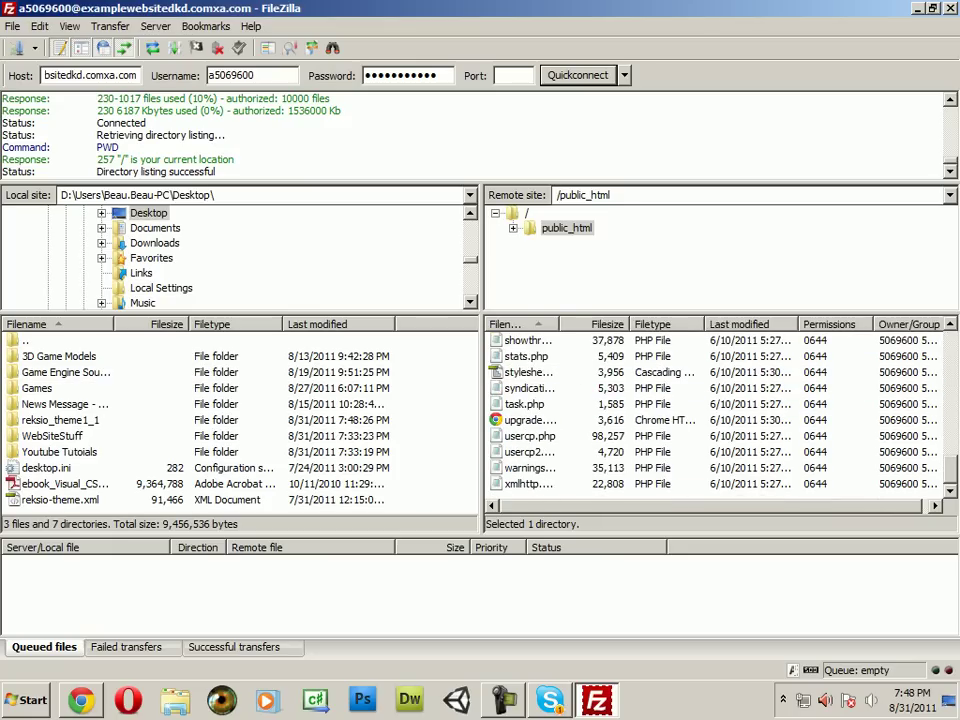
pyautogui.moveTo(60, 420); pyautogui.dragTo(290, 582)
pyautogui.rightClick(316, 579)
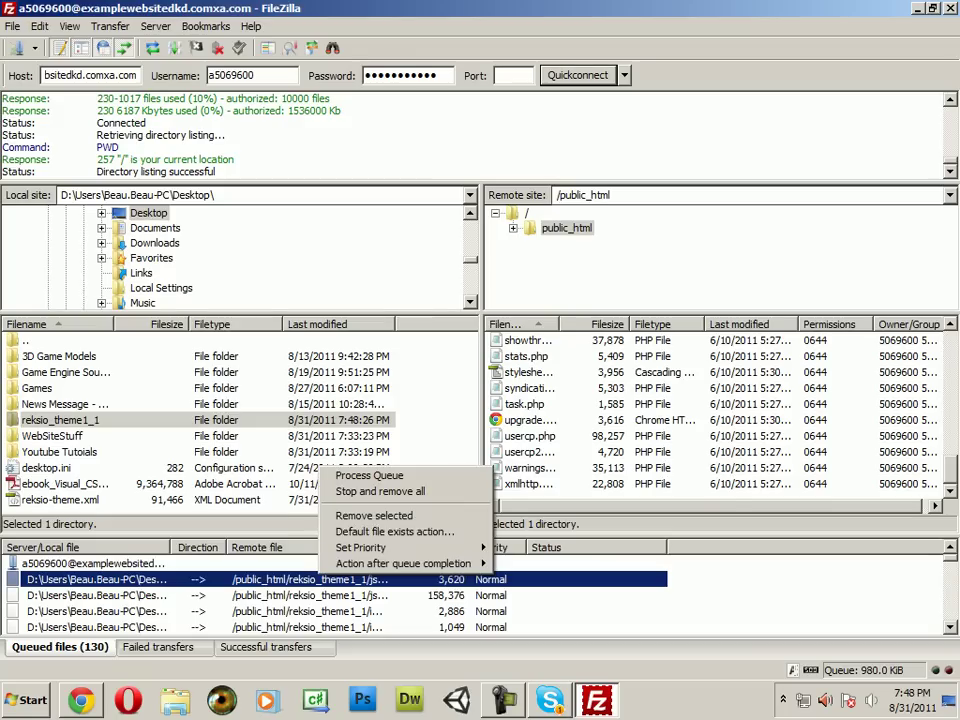
pyautogui.click(360, 476)
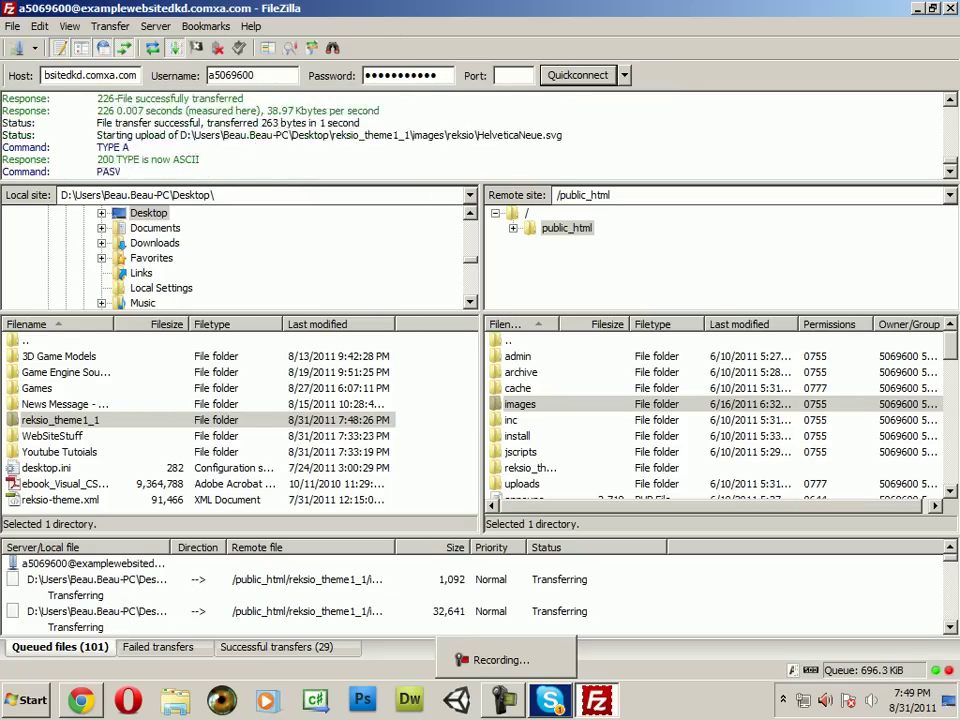
pyautogui.click(503, 700)
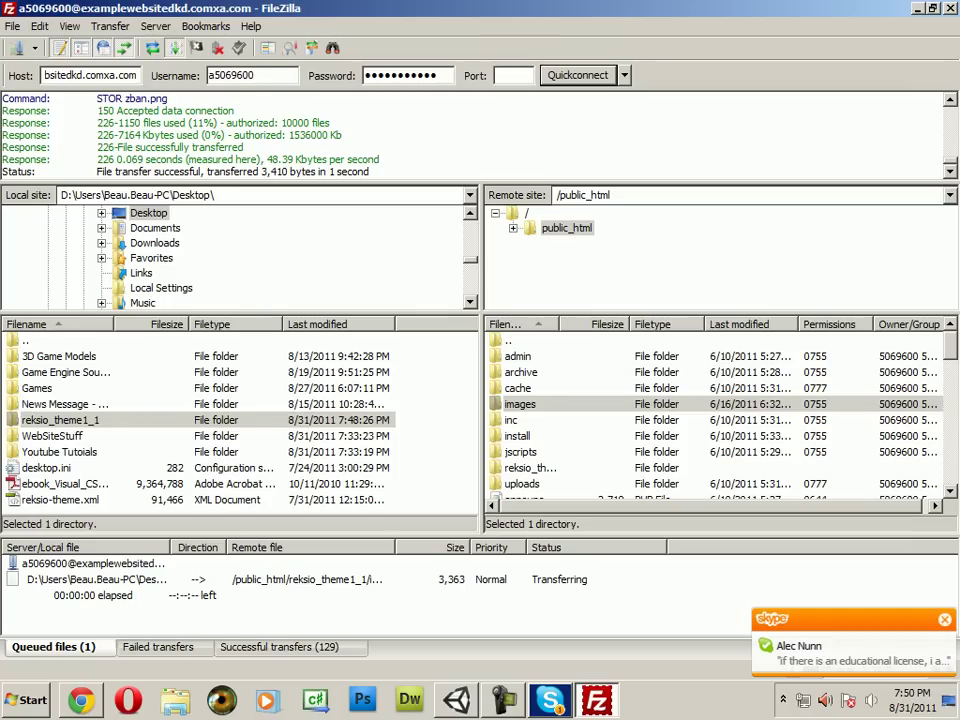
# Step: Try to remove the last remaining file from the transfer queue, then switch to the MyBB mods page in Chrome
pyautogui.rightClick(241, 580)
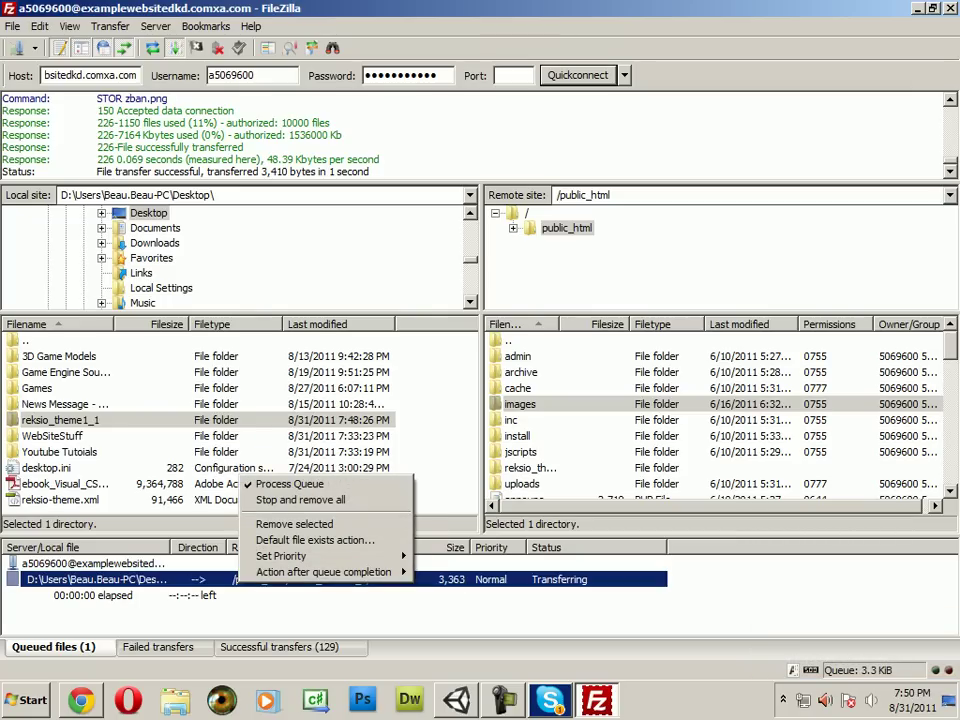
pyautogui.click(294, 524)
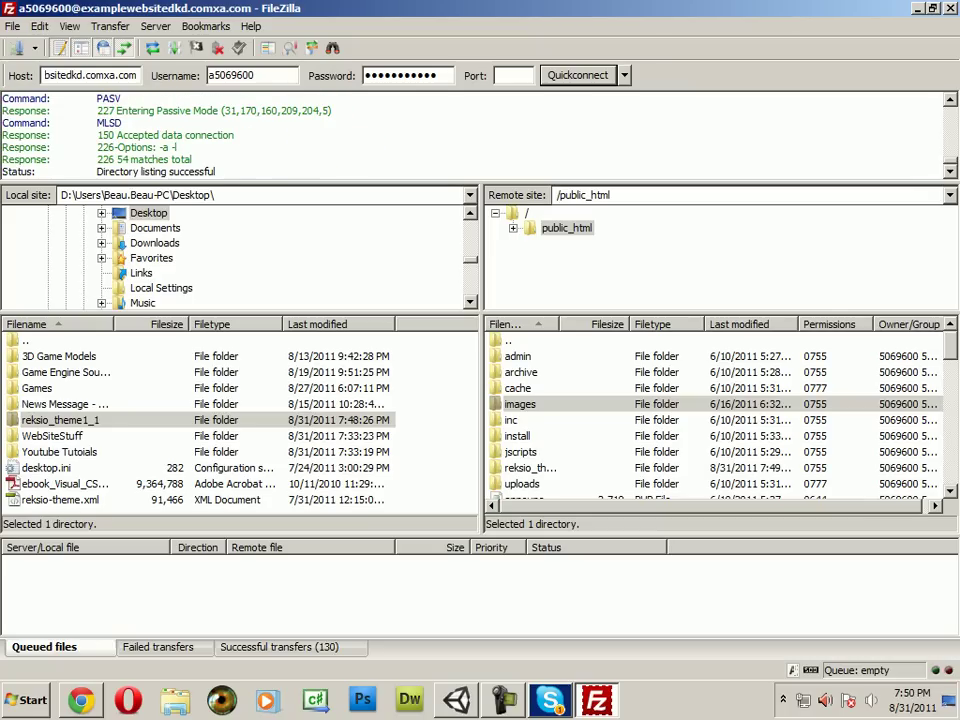
pyautogui.click(82, 700)
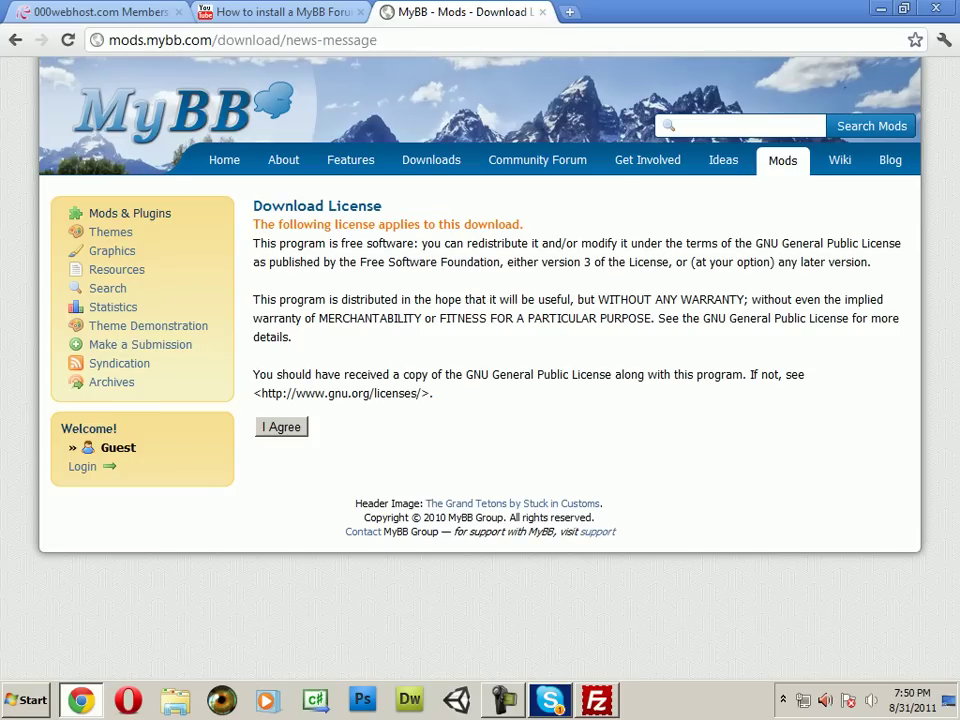
# Step: Open the examplewebsitedkd.comxa.com forum from the 000webhost account page and go to its /admin/ login page
pyautogui.hotkey('ctrl', 'shift', 'Tab')
pyautogui.hotkey('ctrl', 'shift', 'Tab')
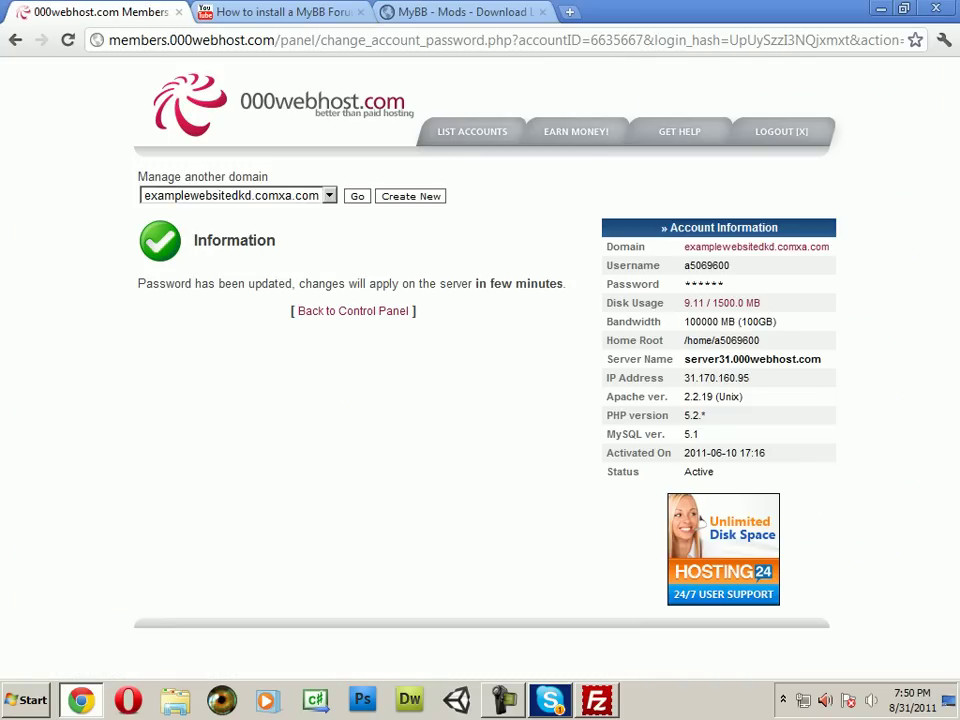
pyautogui.middleClick(756, 247)
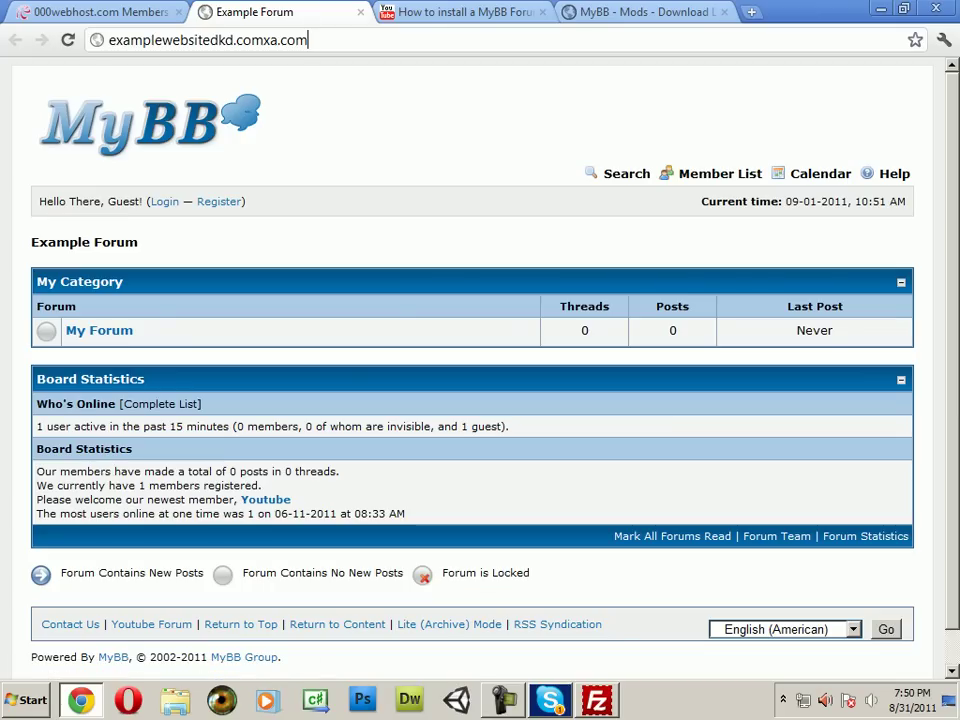
pyautogui.write('/admin/')
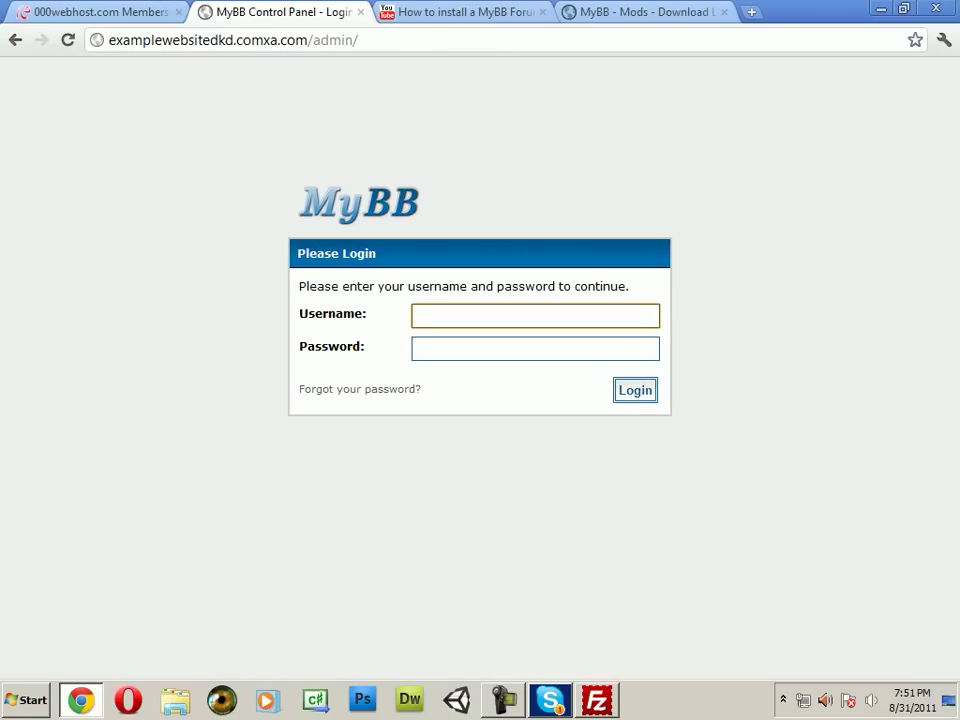
pyautogui.click(95, 12)
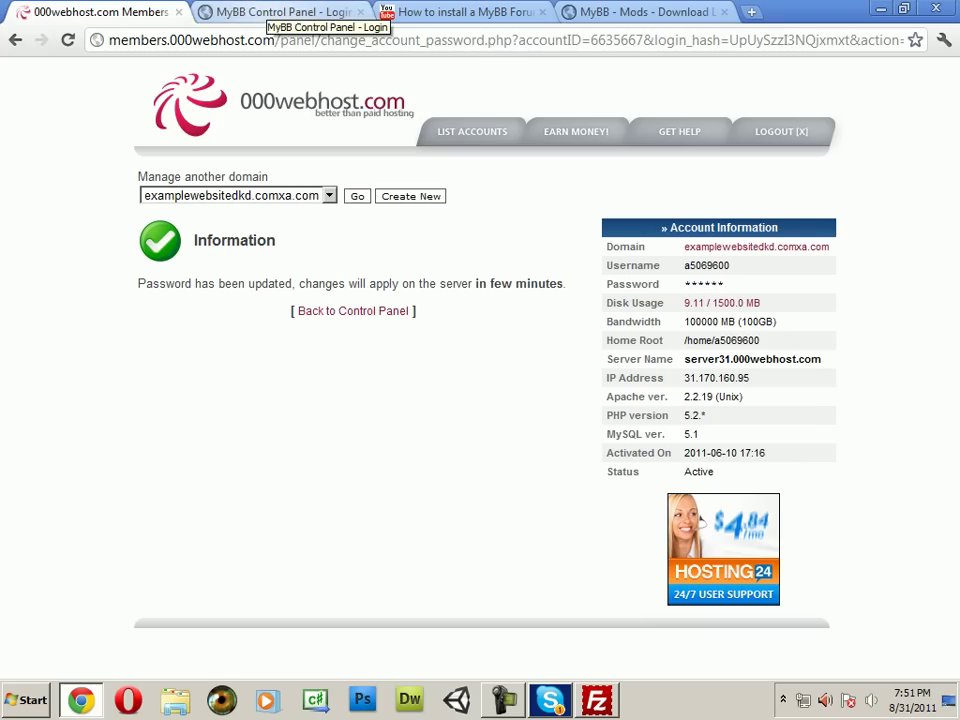
pyautogui.click(240, 12)
# Step: Try to log in to the MyBB control panel with the administrator username and password
pyautogui.write('Phoenix')
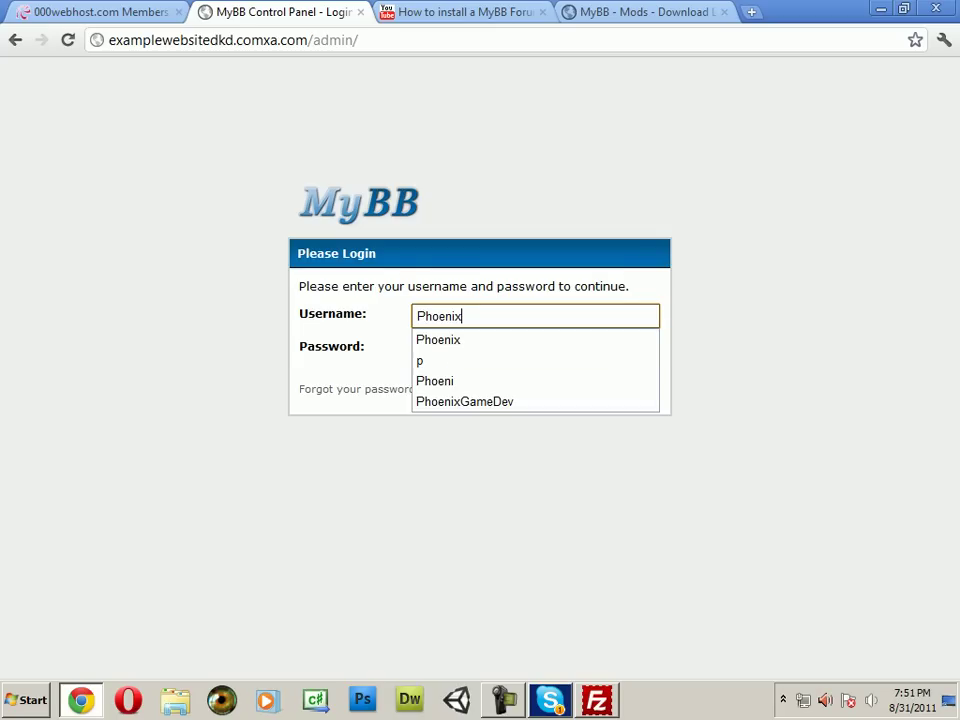
pyautogui.press('Down')
pyautogui.press('Down')
pyautogui.press('Up')
pyautogui.press('Return')
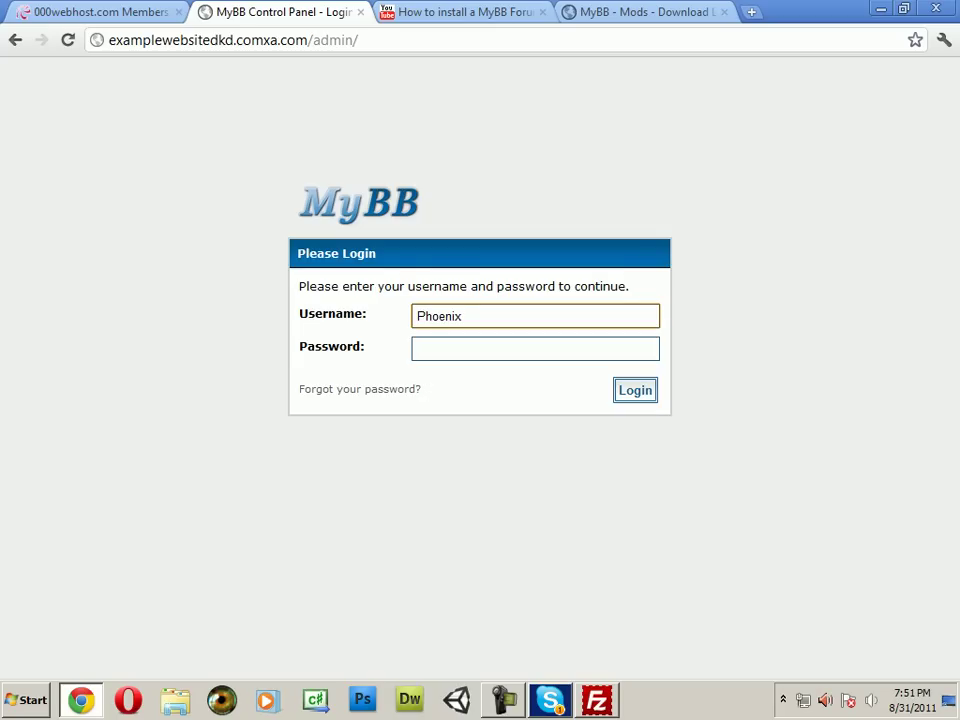
pyautogui.press('Tab')
pyautogui.write('•••••••••••')
pyautogui.press('Return')
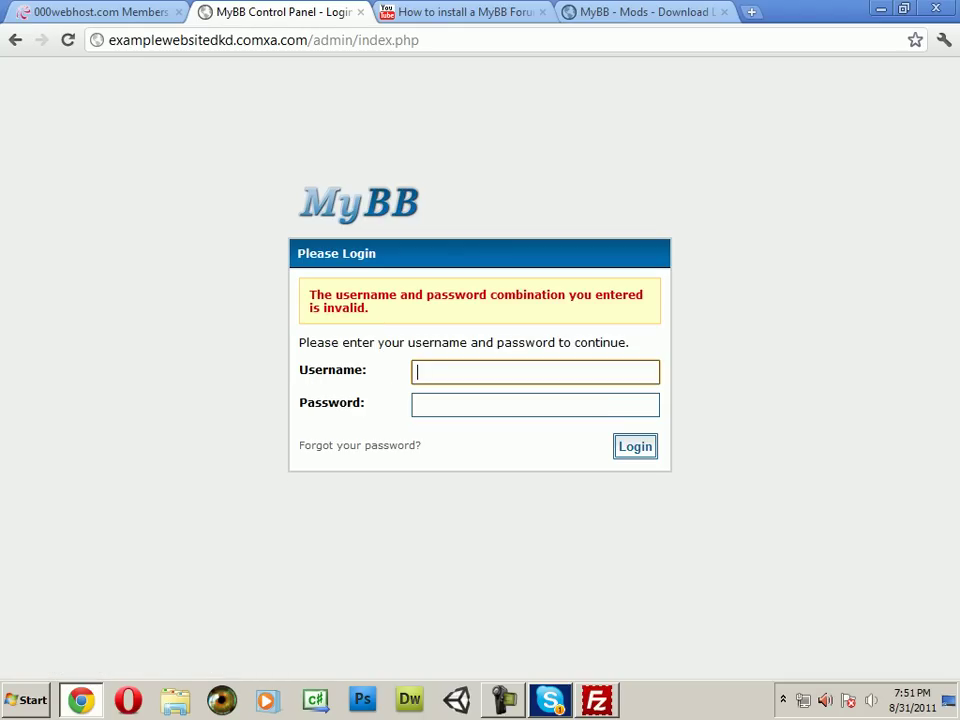
pyautogui.click(503, 700)
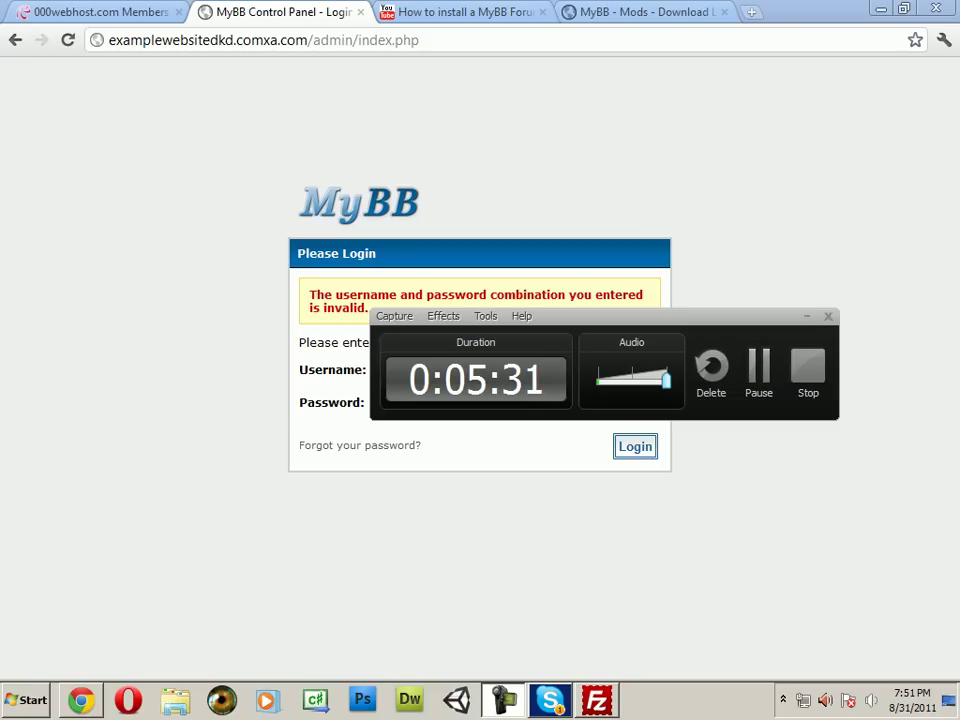
pyautogui.moveTo(640, 316); pyautogui.dragTo(615, 404)
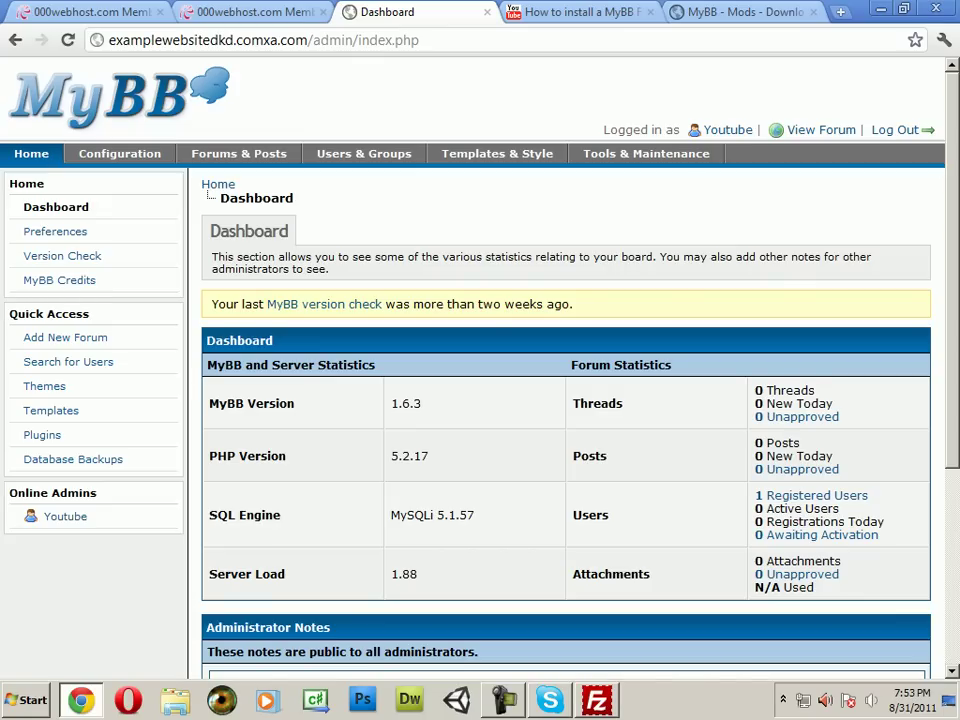
# Step: Open the control panel's theme import page and choose reksio-theme.xml from the desktop as the local file
pyautogui.scroll(-4, 566, 400)
pyautogui.scroll(4, 566, 400)
pyautogui.scroll(-1, 566, 400)
pyautogui.scroll(1, 566, 400)
pyautogui.click(497, 153)
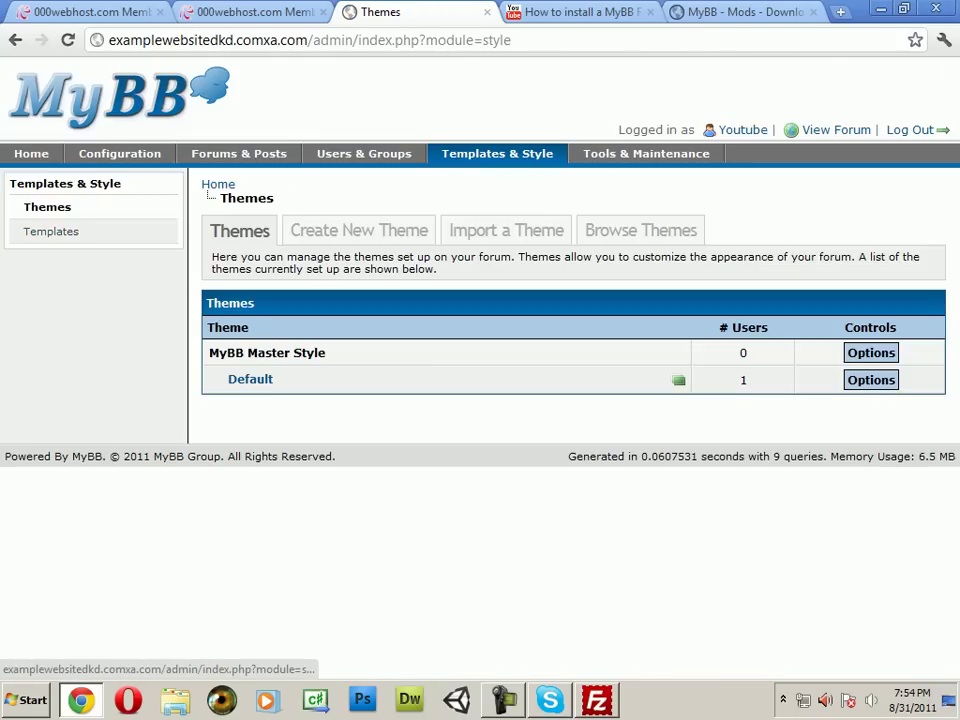
pyautogui.click(506, 230)
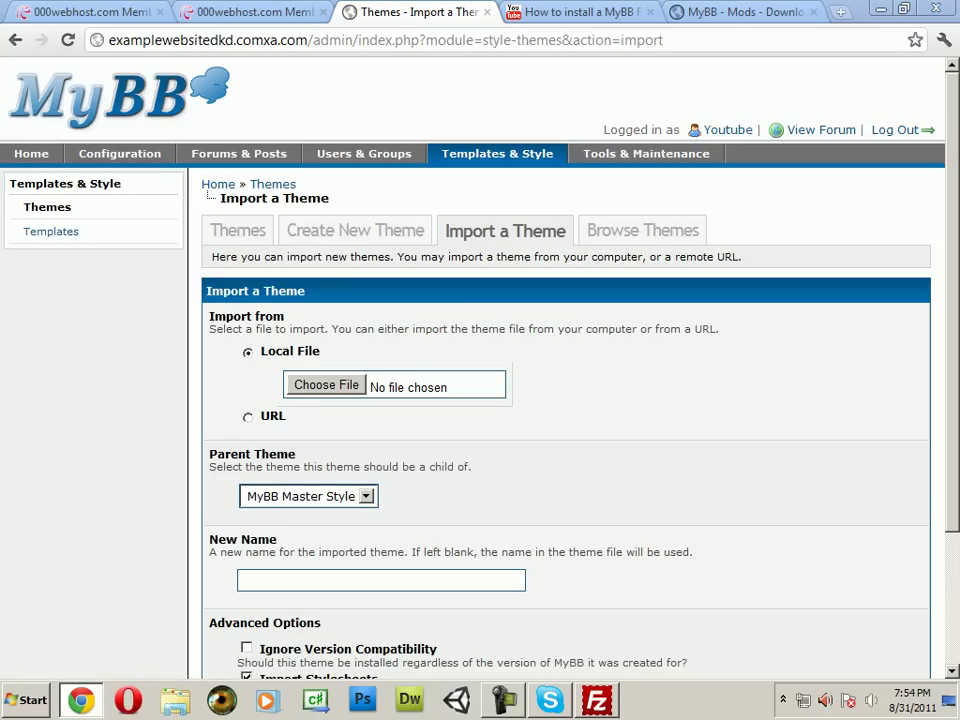
pyautogui.click(326, 385)
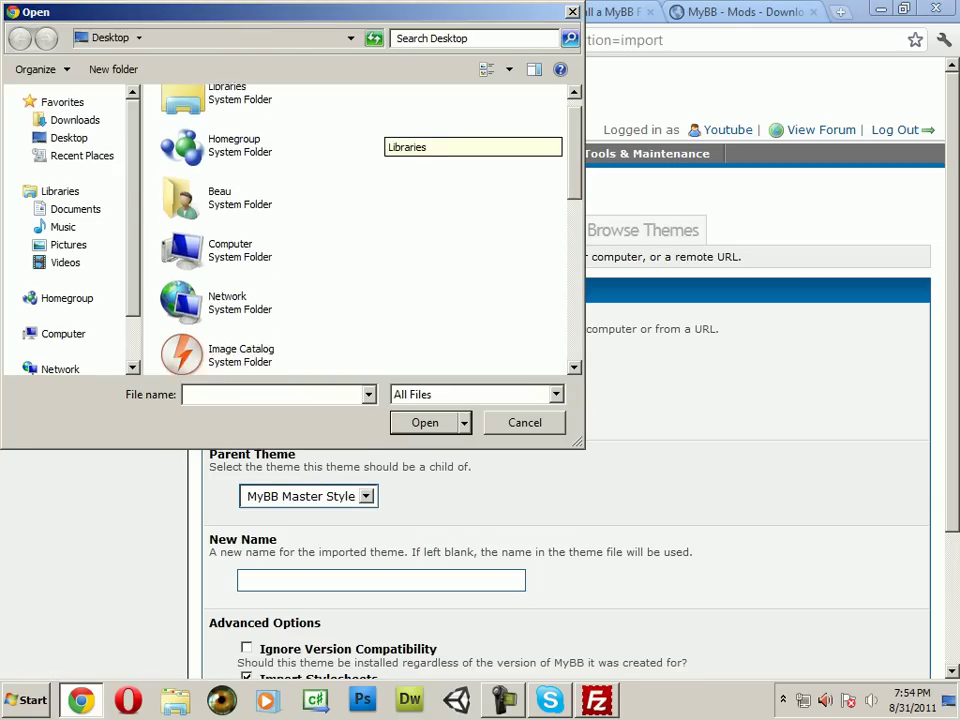
pyautogui.scroll(-5, 370, 130)
pyautogui.scroll(-1, 370, 130)
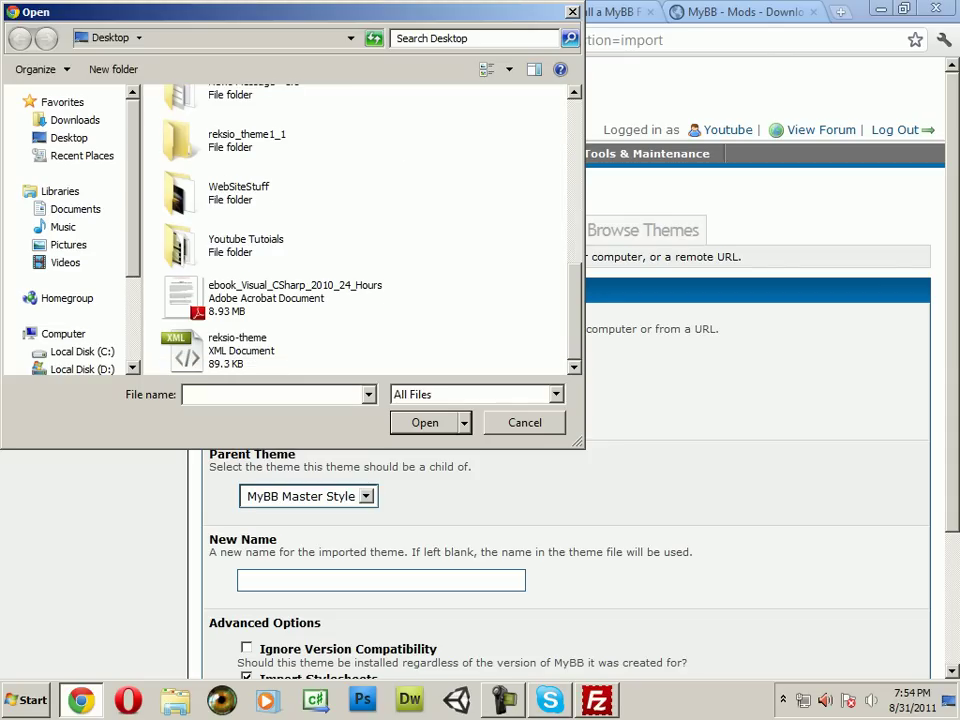
pyautogui.doubleClick(250, 350)
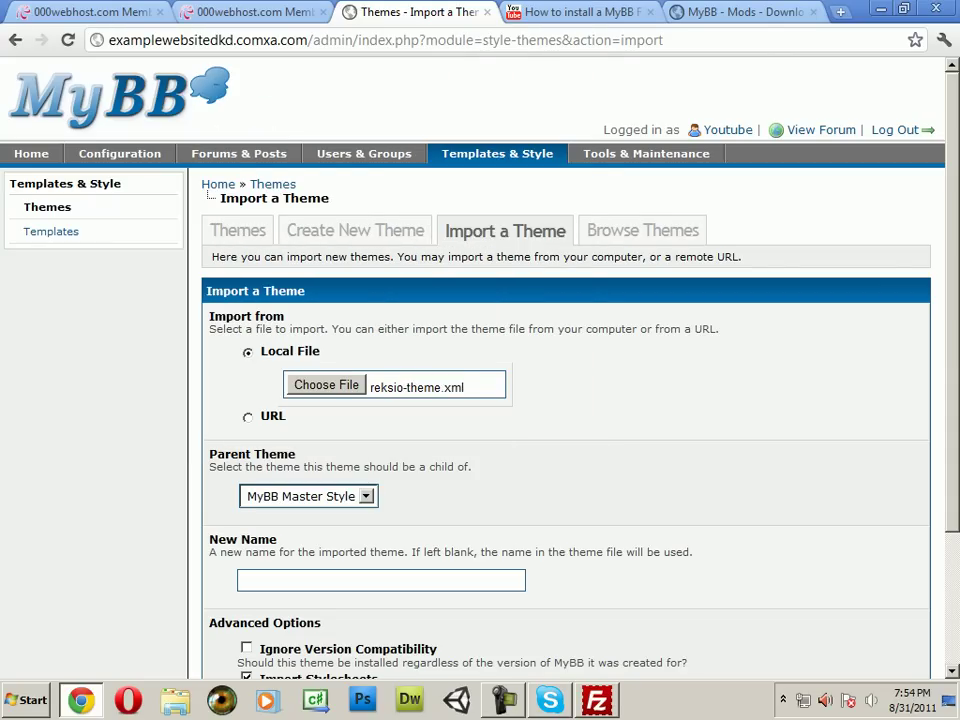
# Step: Enable Ignore Version Compatibility, leave the new name blank and import the theme
pyautogui.scroll(-3, 565, 360)
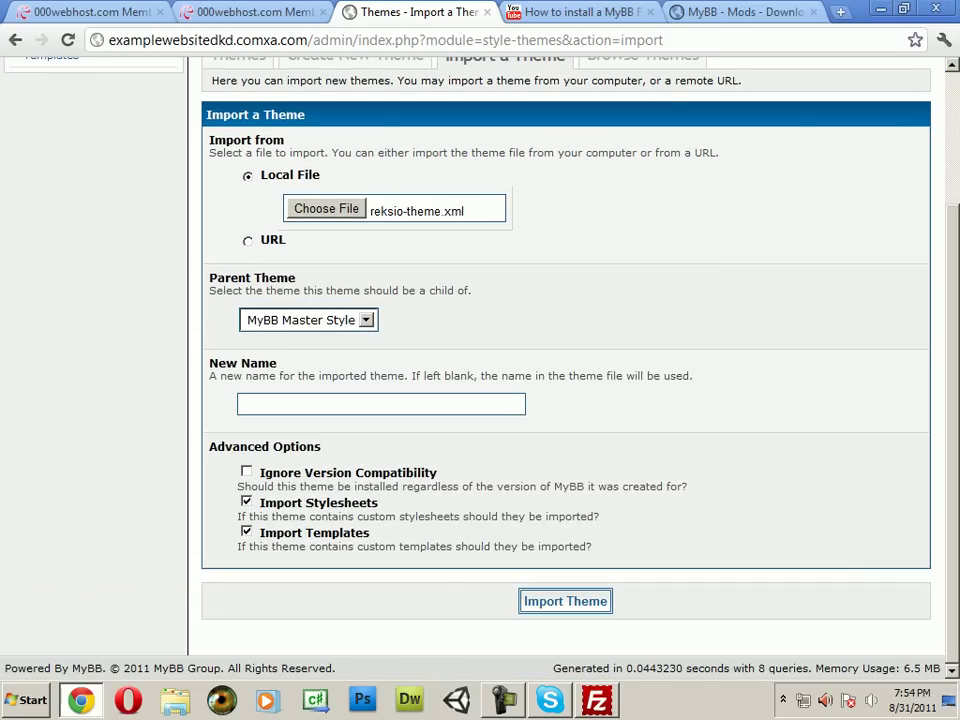
pyautogui.click(247, 471)
pyautogui.click(381, 404)
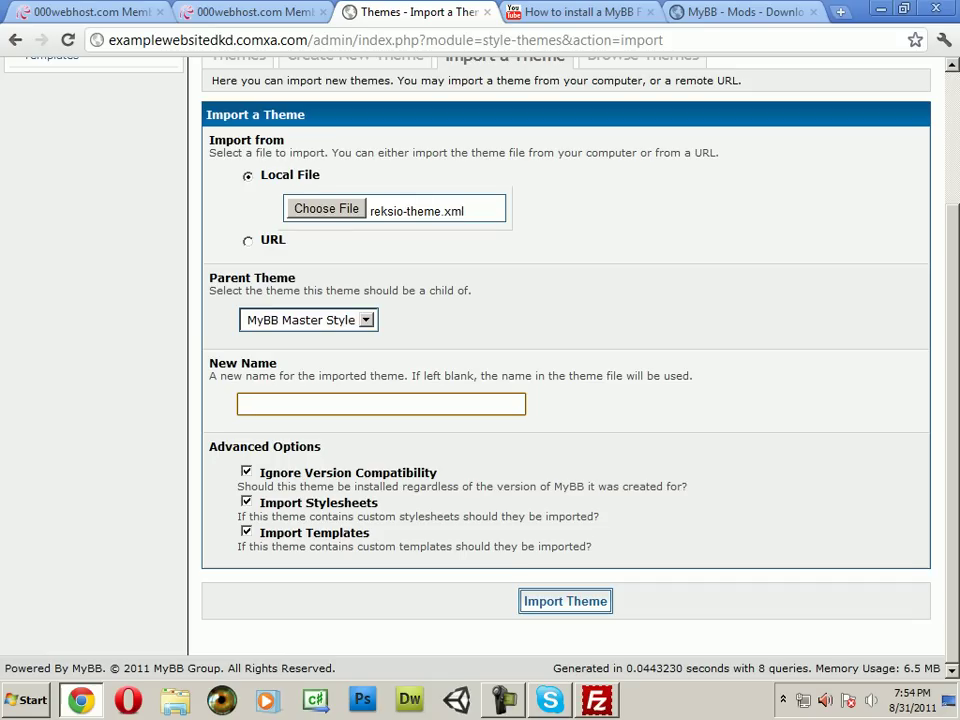
pyautogui.press('Return')
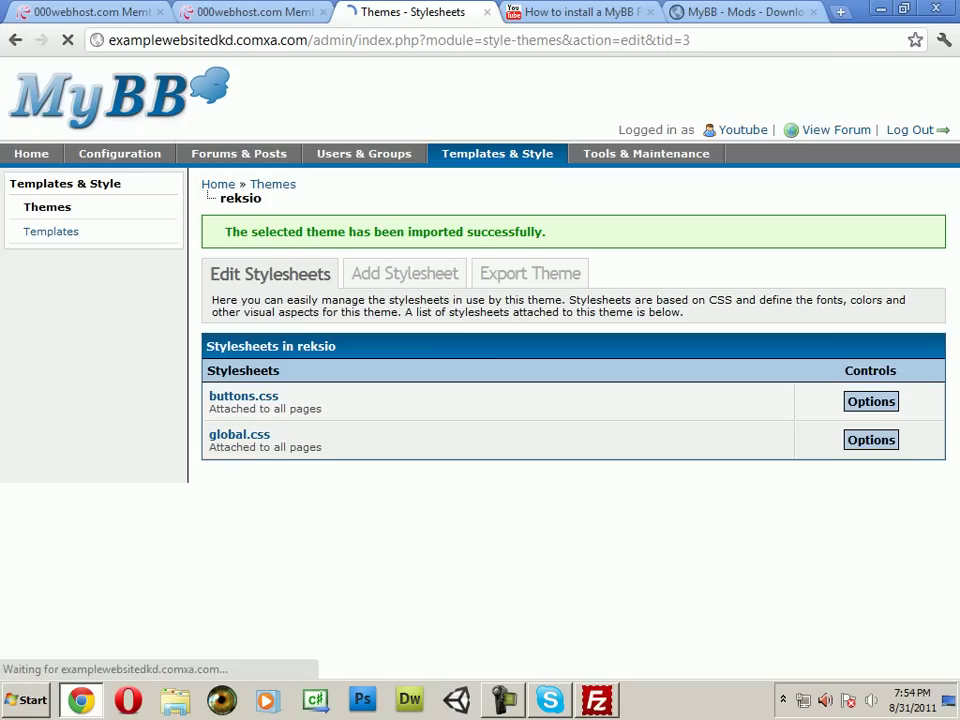
# Step: Return to the list of themes and make reksio the forum's default theme
pyautogui.scroll(-2, 565, 400)
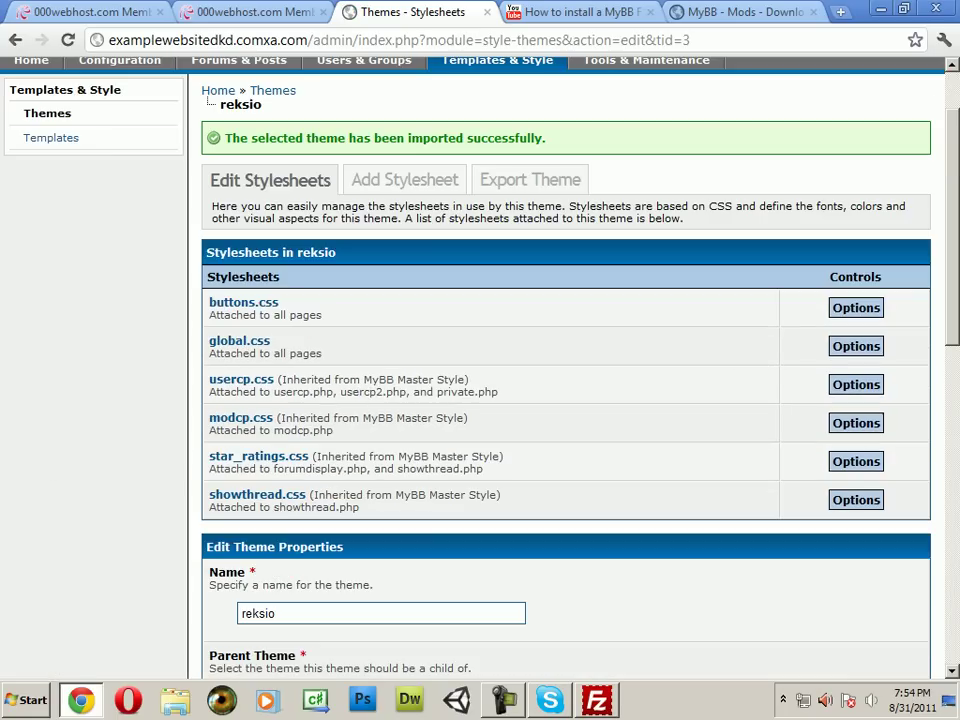
pyautogui.click(47, 113)
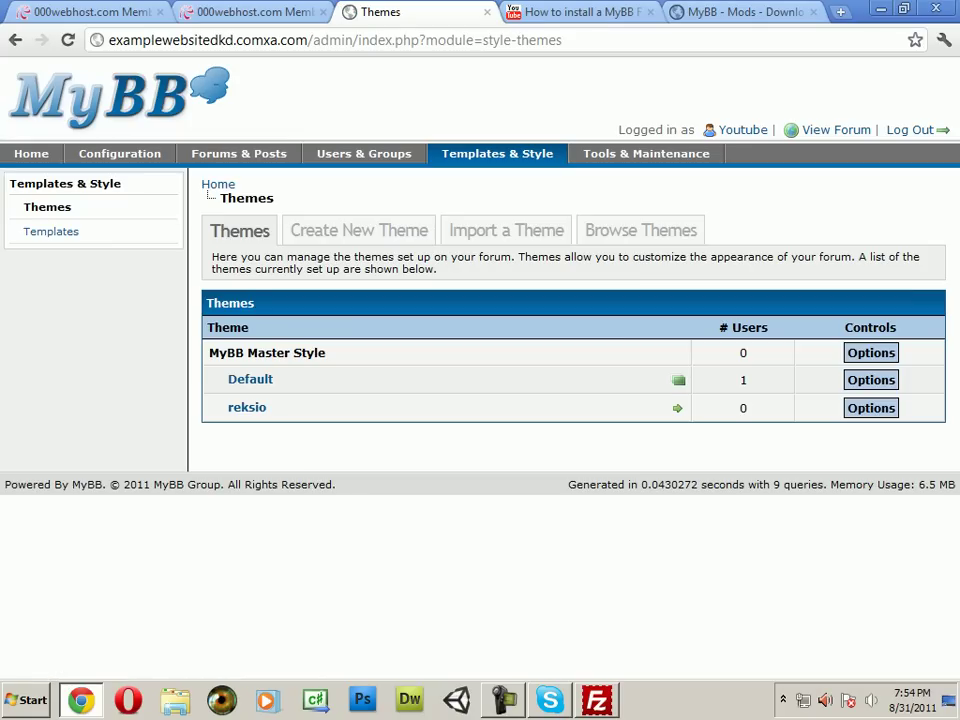
pyautogui.click(677, 408)
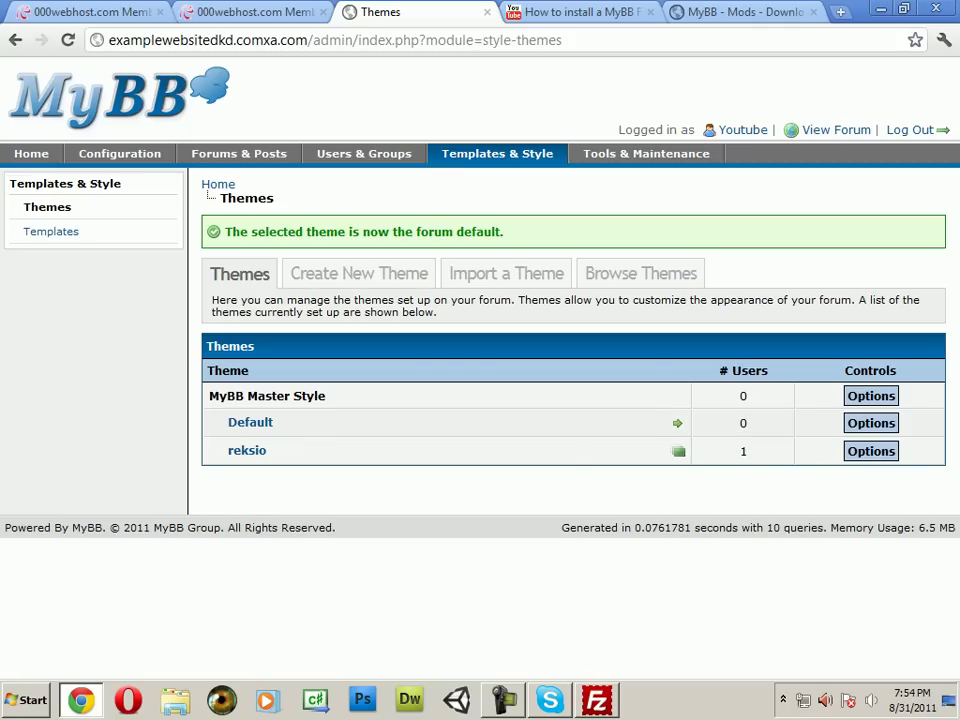
# Step: Load examplewebsitedkd.comxa.com in the second 000webhost tab and examine the forum's front page with the new theme
pyautogui.moveTo(270, 40); pyautogui.dragTo(307, 40)
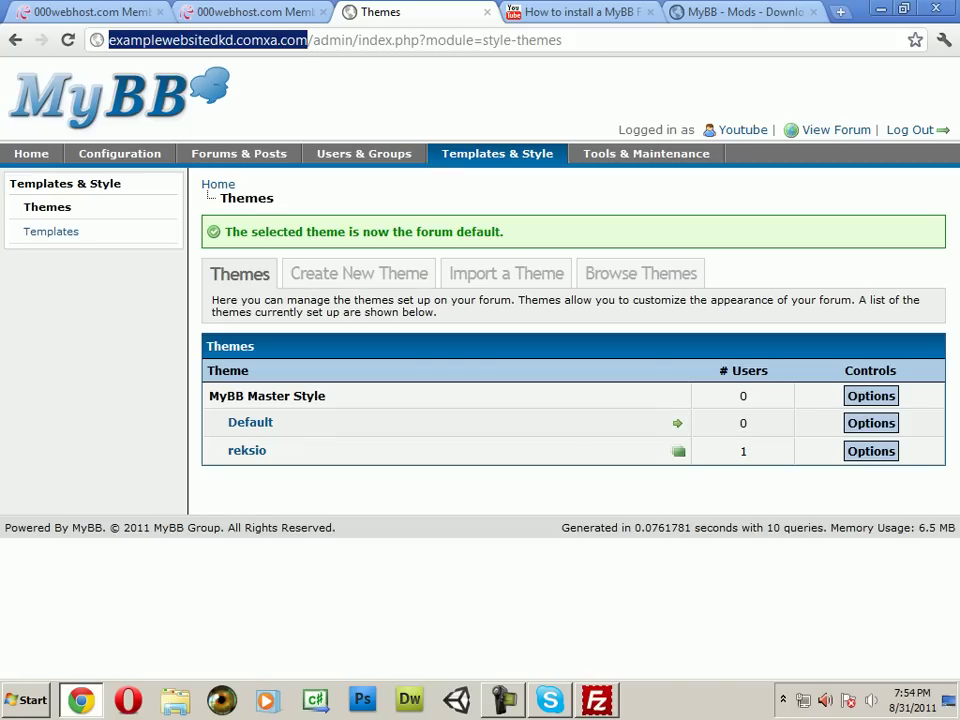
pyautogui.click(250, 12)
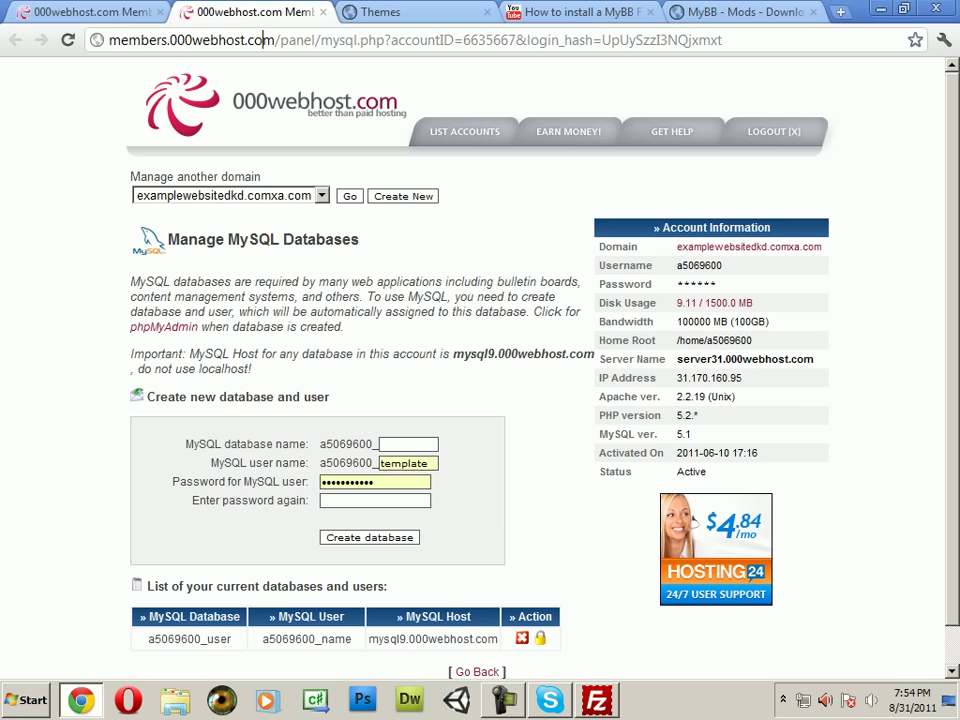
pyautogui.click(268, 39)
pyautogui.write('http://examplewebsitedkd.comxa.com')
pyautogui.press('Return')
pyautogui.hotkey('ctrl', 'Tab')
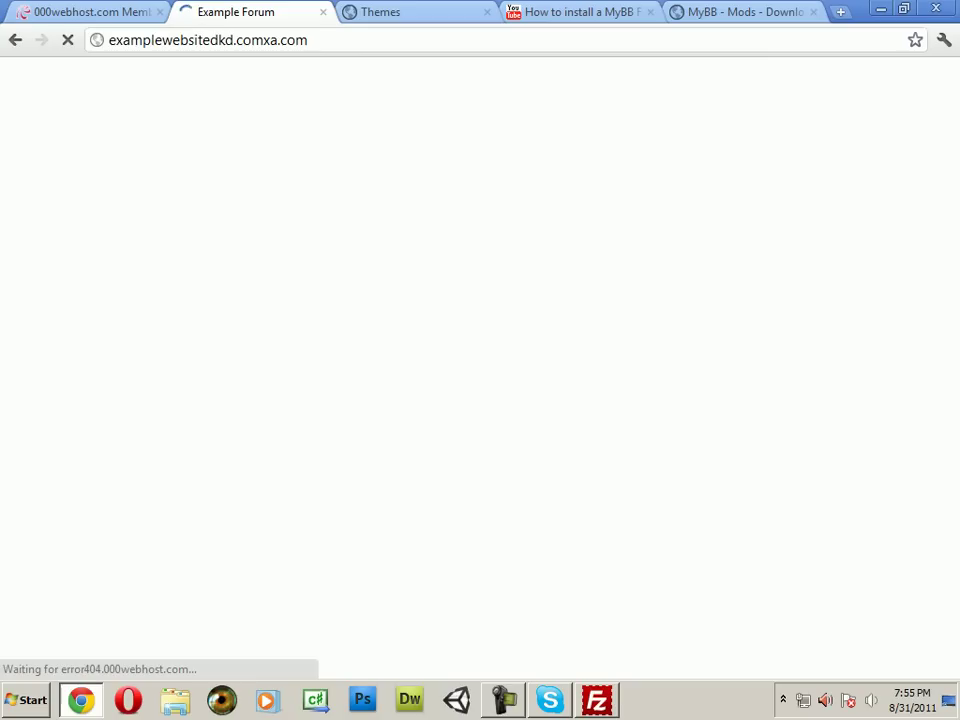
pyautogui.click(440, 40)
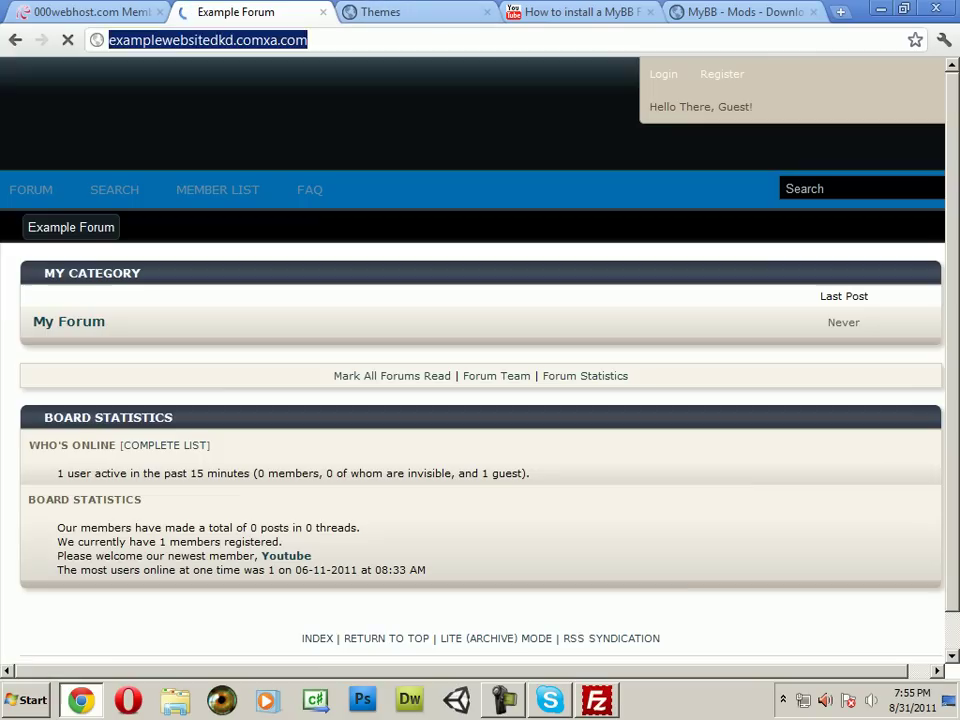
pyautogui.press('Return')
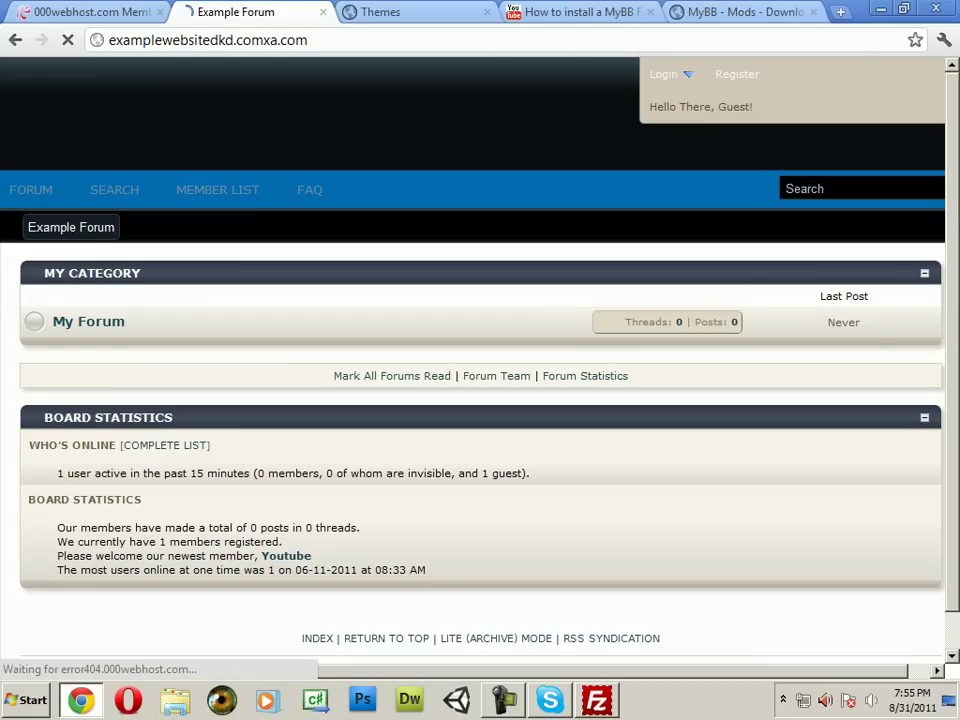
pyautogui.scroll(-1, 472, 360)
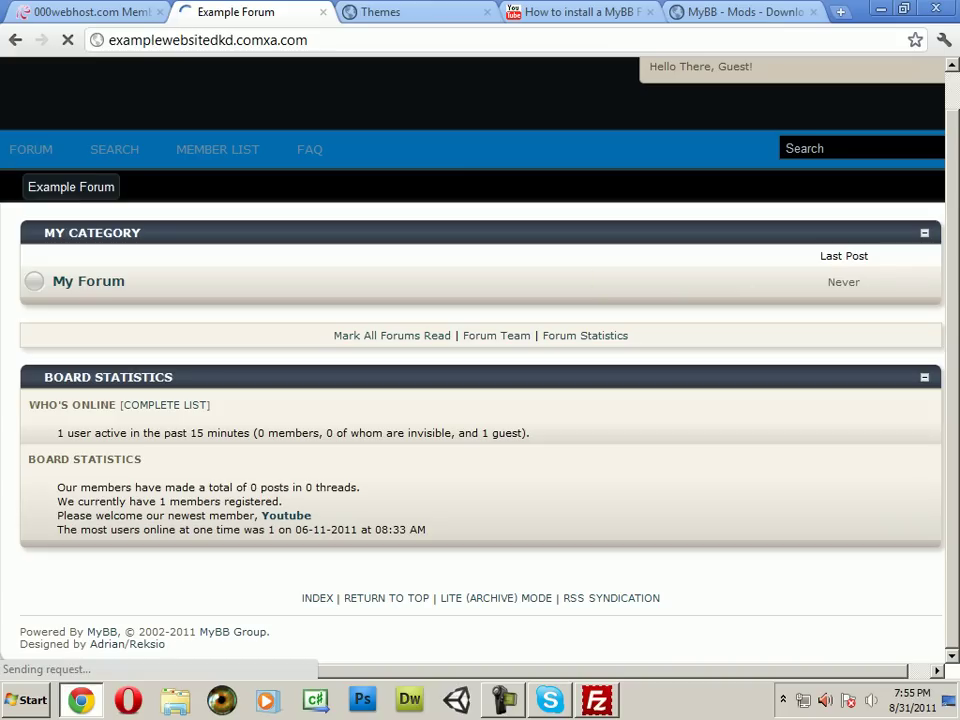
pyautogui.scroll(1, 472, 360)
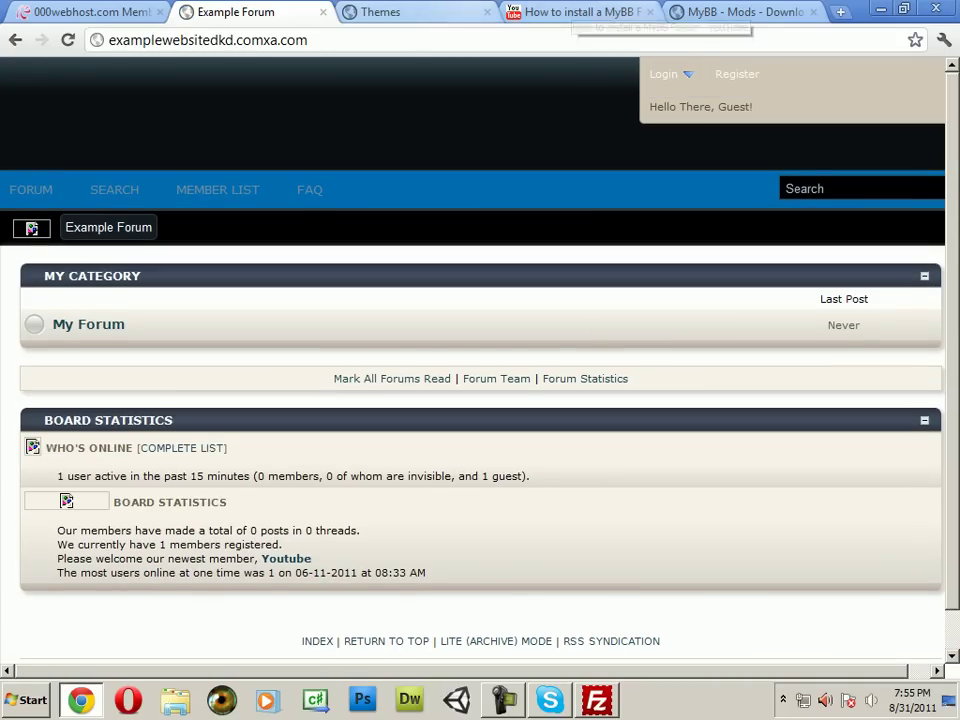
# Step: Switch to FileZilla and upload AdminCP.png and Fronted.png from the desktop's News Message - 1.3 folder to public_html
pyautogui.hotkey('alt', 'Tab')
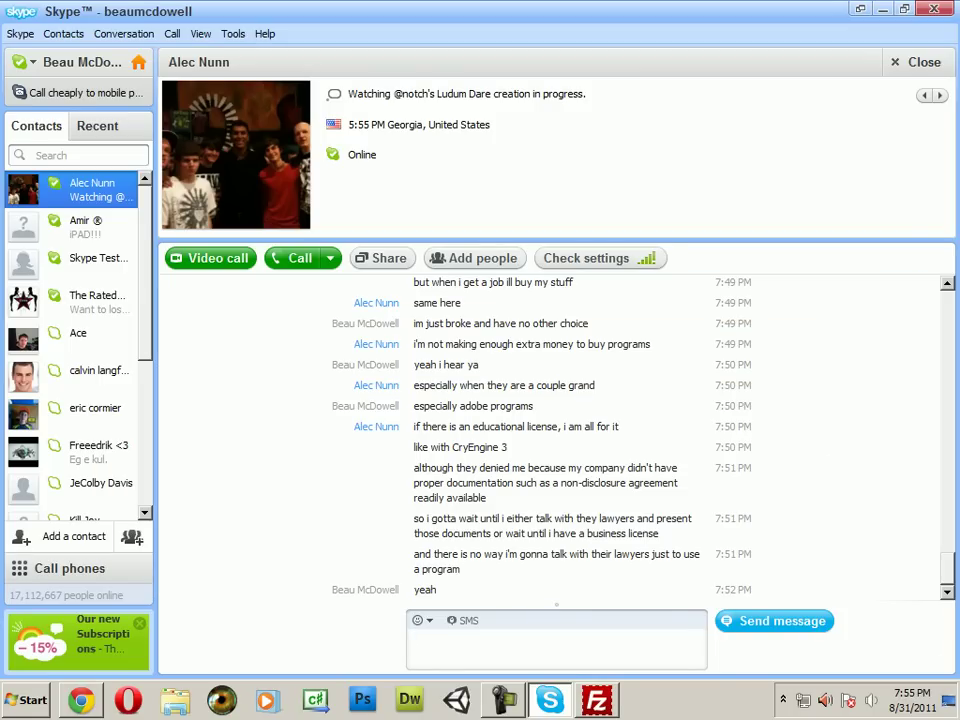
pyautogui.hotkey('alt', 'Tab')
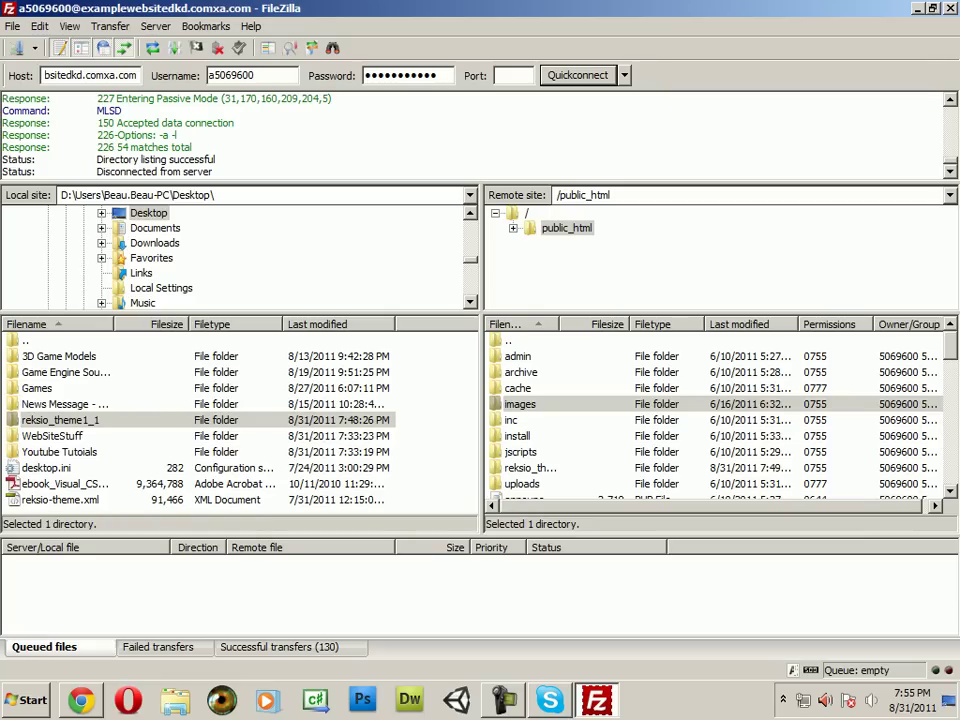
pyautogui.doubleClick(64, 404)
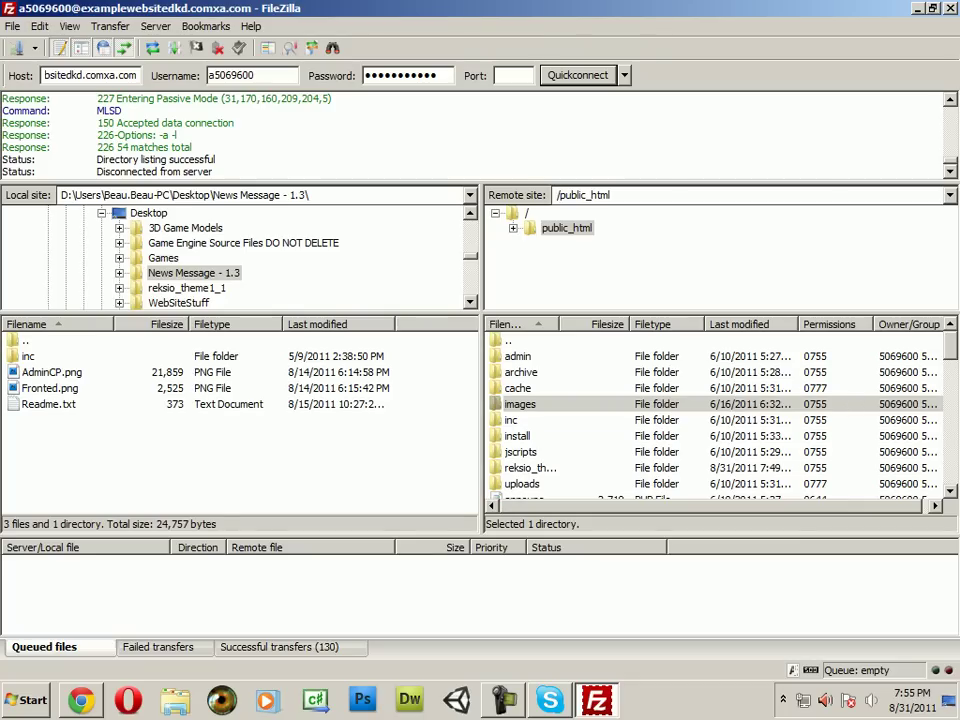
pyautogui.click(50, 388)
pyautogui.keyDown('ctrl'); pyautogui.click(52, 372); pyautogui.keyUp('ctrl')
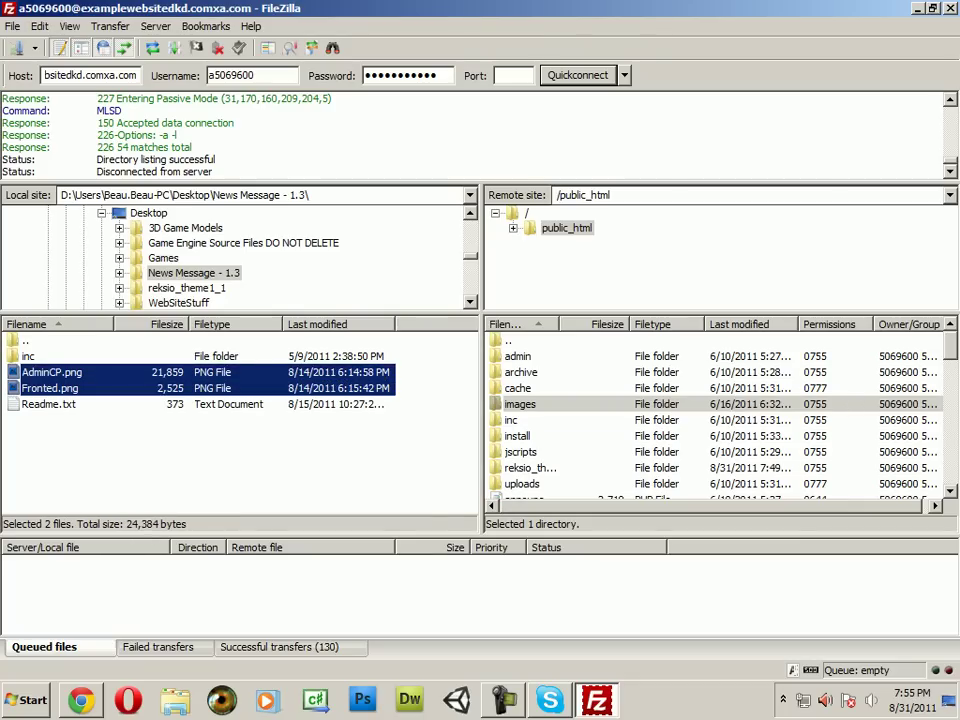
pyautogui.moveTo(52, 372); pyautogui.dragTo(540, 497)
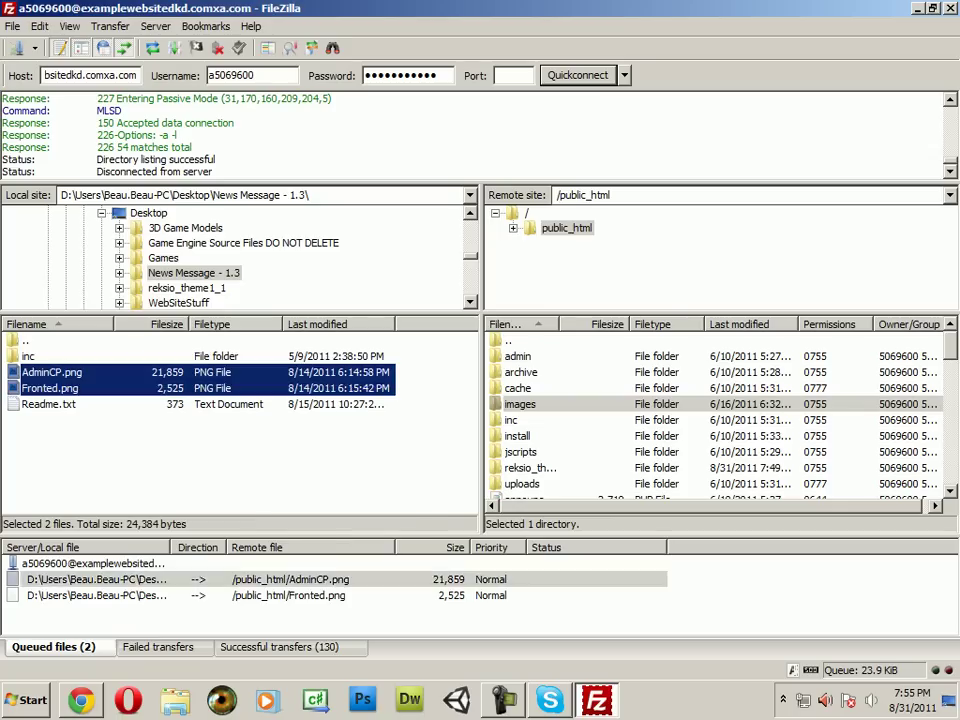
pyautogui.rightClick(241, 579)
pyautogui.click(290, 482)
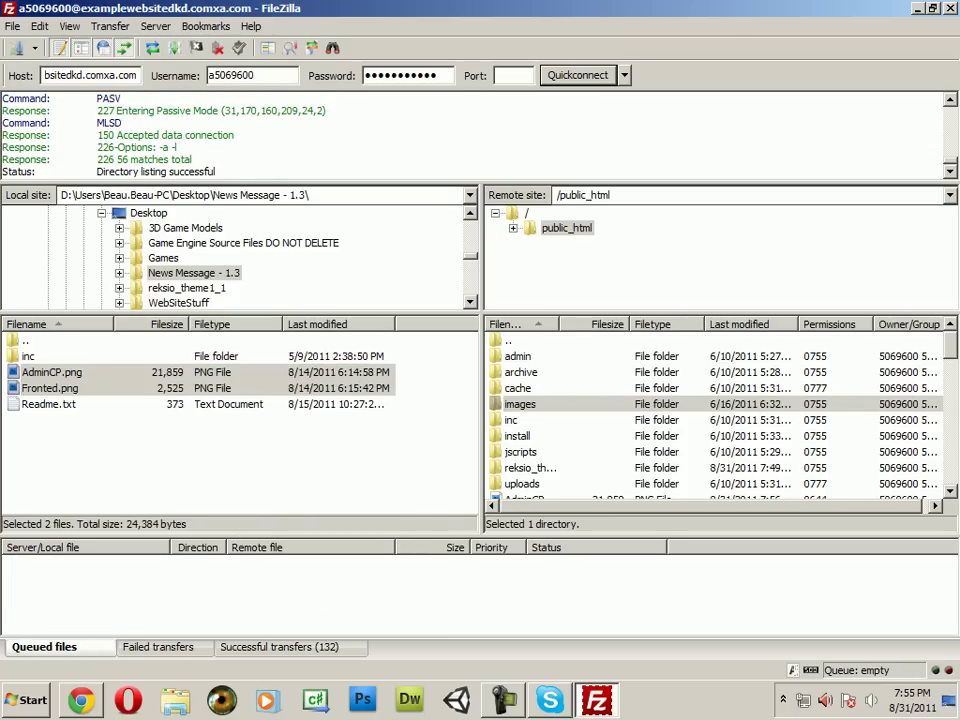
# Step: Upload News_Message.php from the local News Message - 1.3 inc/plugins folder to /public_html/inc/plugins on the server
pyautogui.click(28, 356)
pyautogui.doubleClick(28, 356)
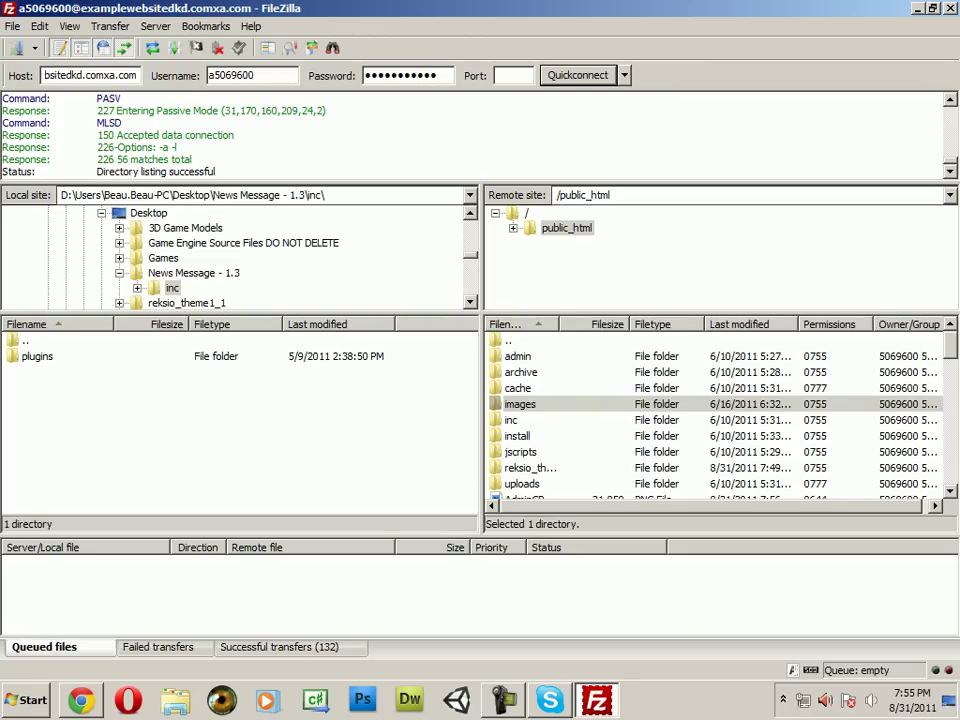
pyautogui.doubleClick(511, 420)
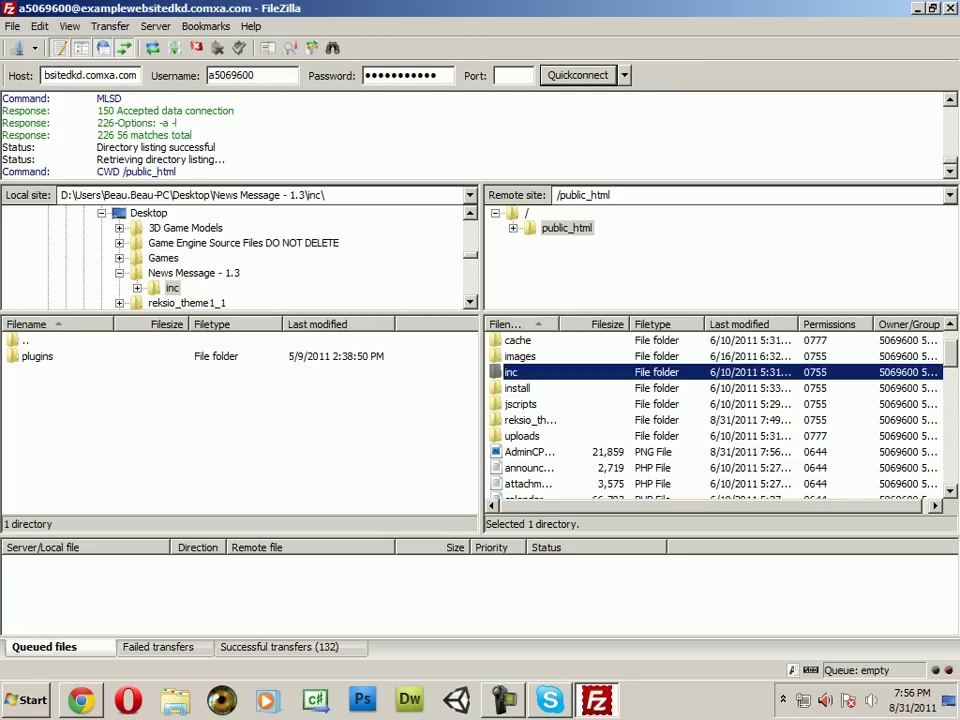
pyautogui.doubleClick(37, 356)
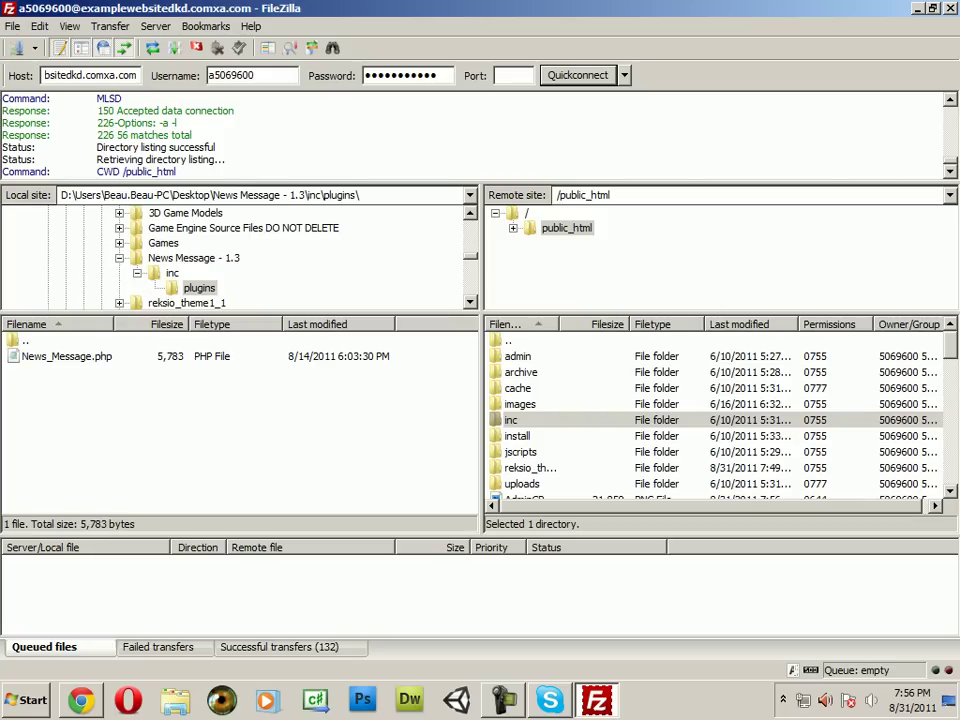
pyautogui.click(511, 420)
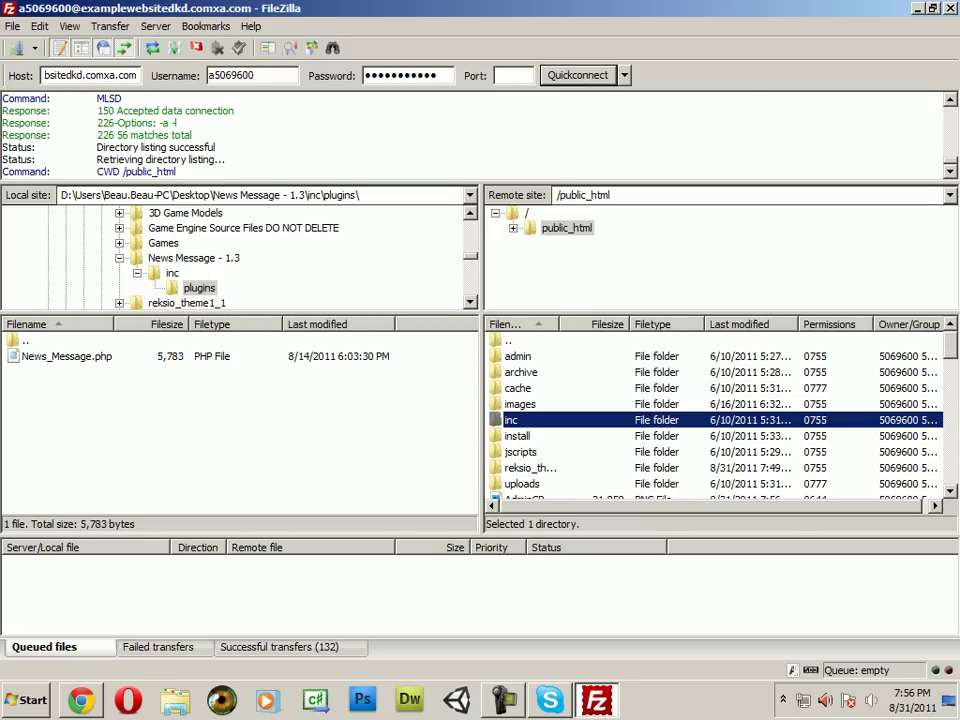
pyautogui.click(503, 700)
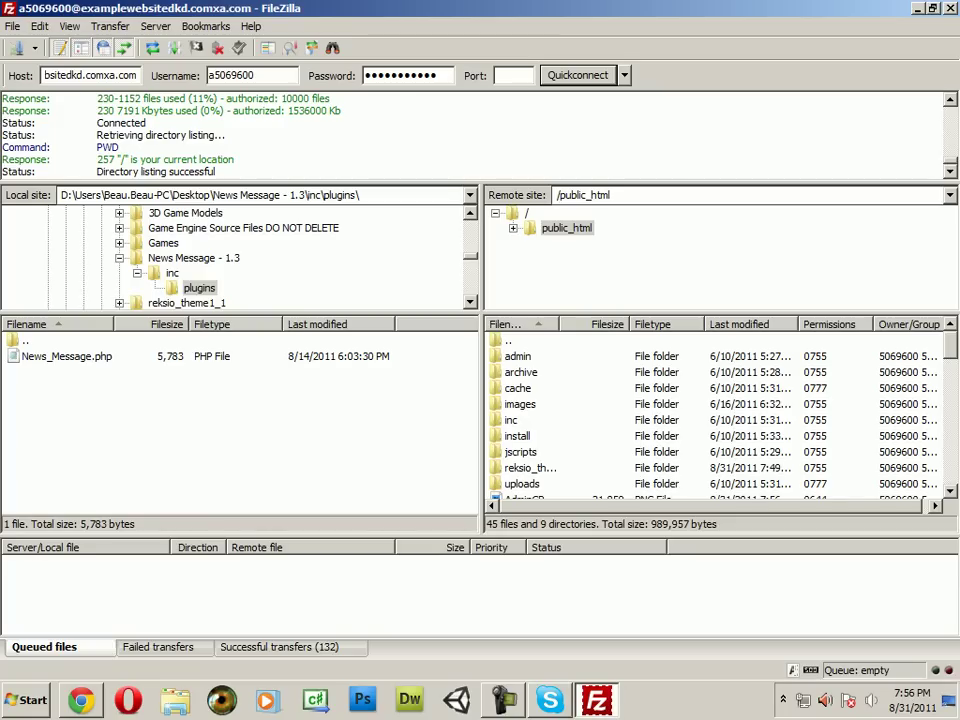
pyautogui.doubleClick(512, 420)
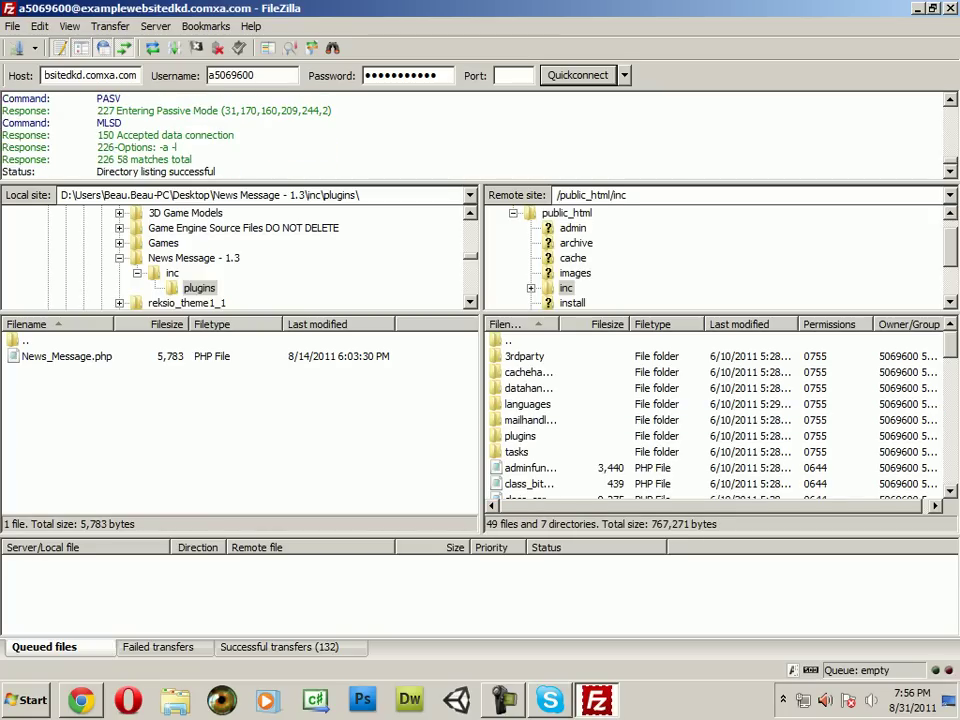
pyautogui.doubleClick(24, 341)
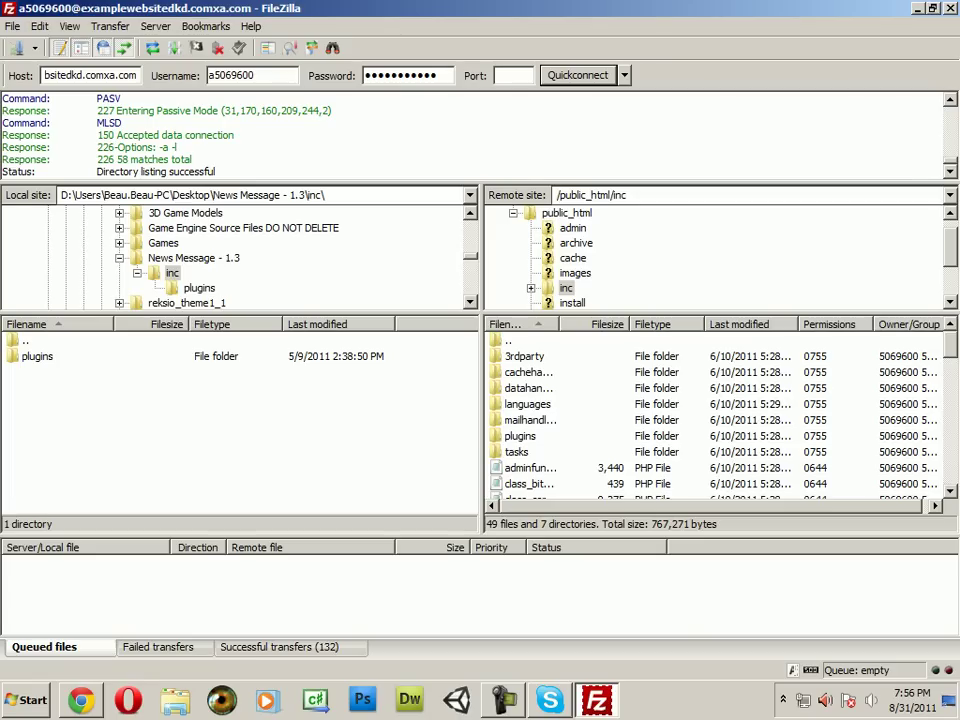
pyautogui.doubleClick(520, 436)
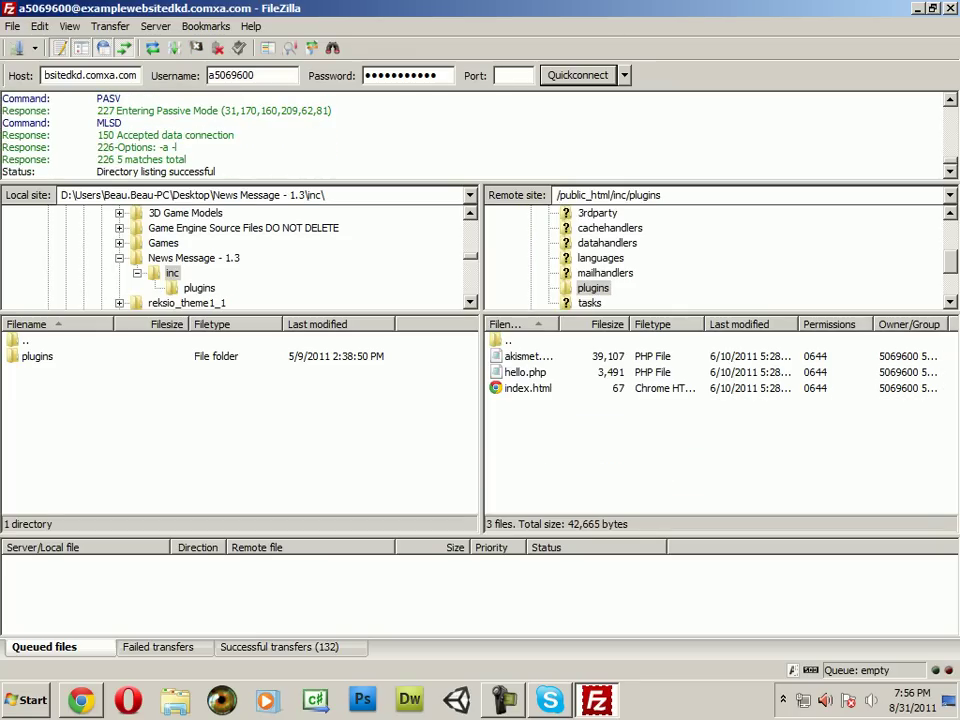
pyautogui.doubleClick(38, 356)
pyautogui.doubleClick(50, 356)
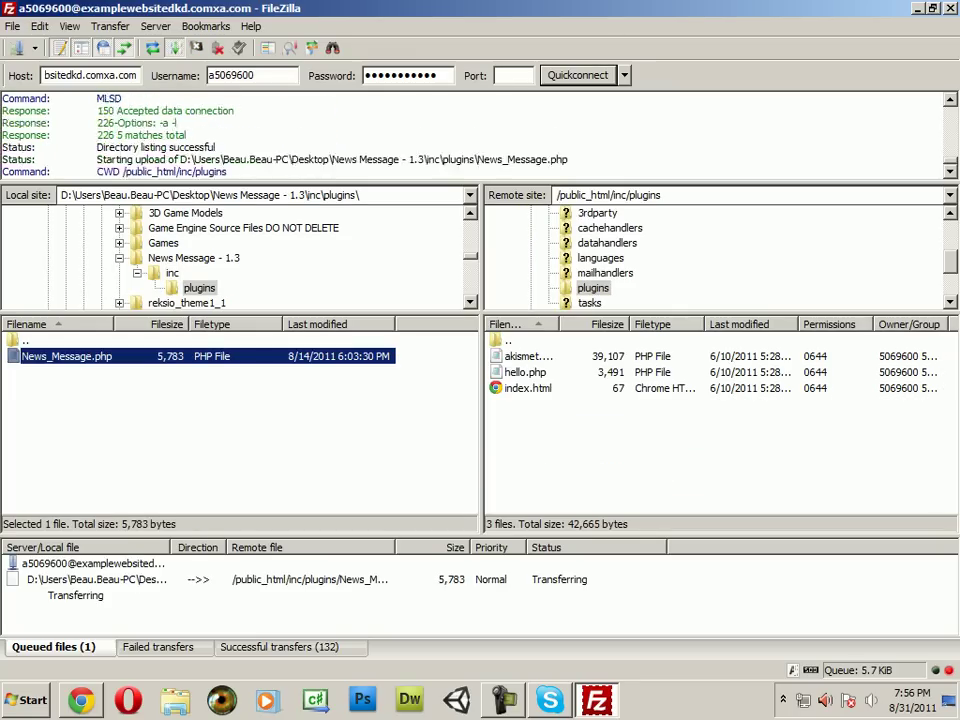
# Step: Switch to Chrome, activate the News Message plugin in the forum's admin control panel and check the forum's front page
pyautogui.click(81, 700)
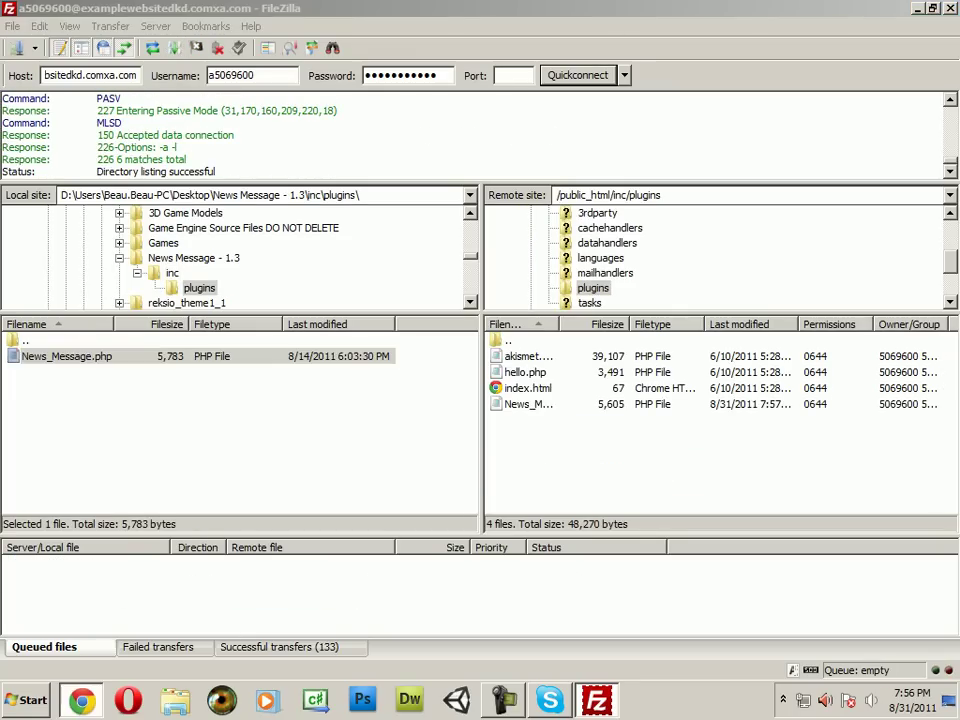
pyautogui.click(402, 11)
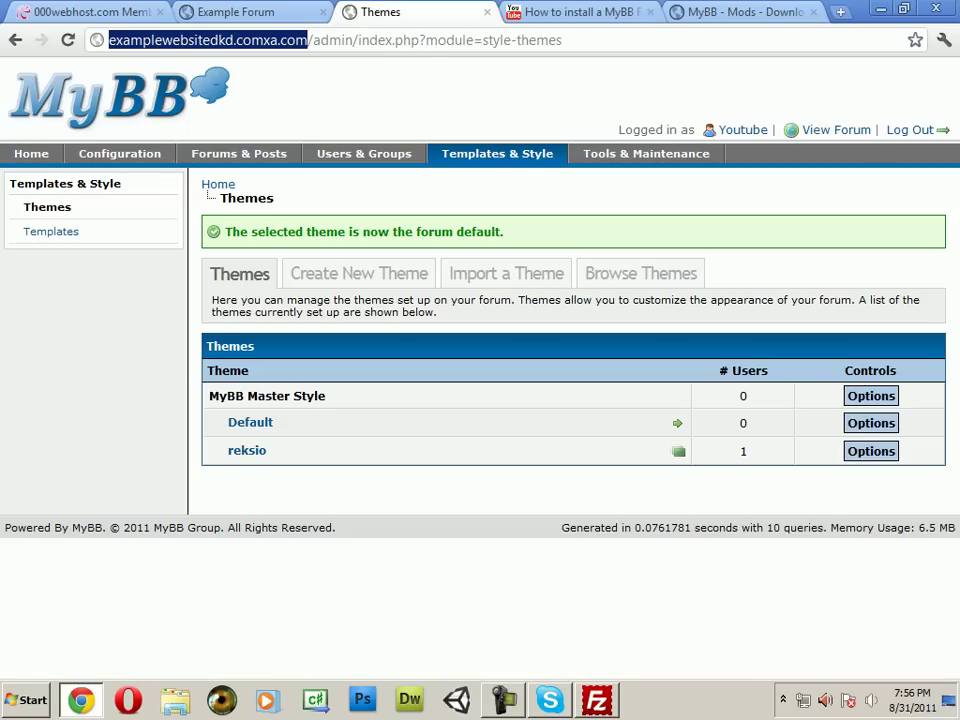
pyautogui.click(31, 154)
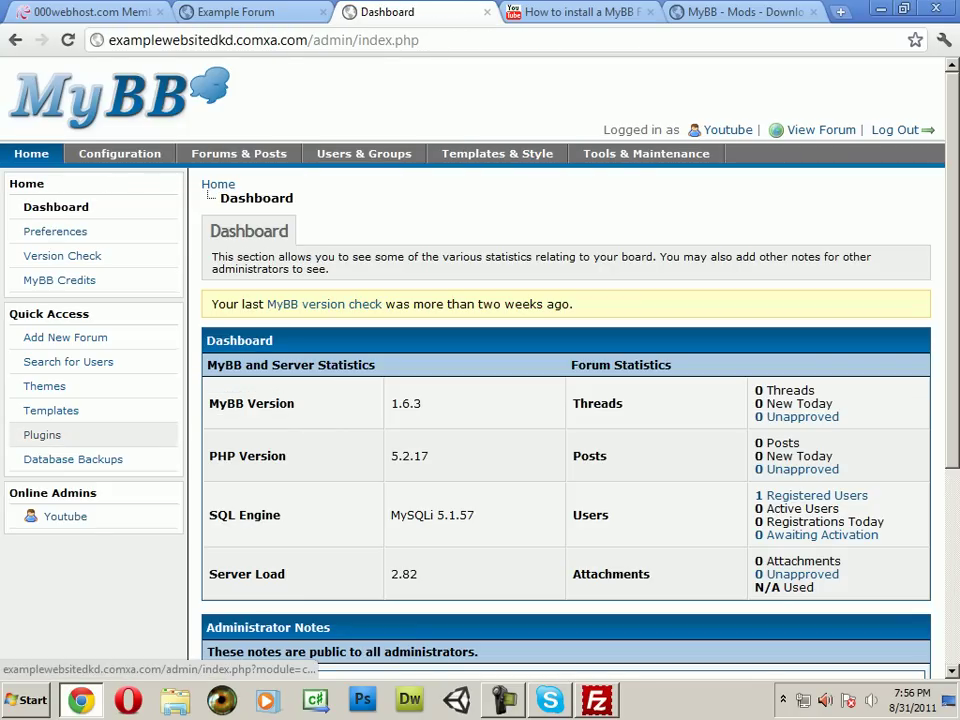
pyautogui.click(45, 435)
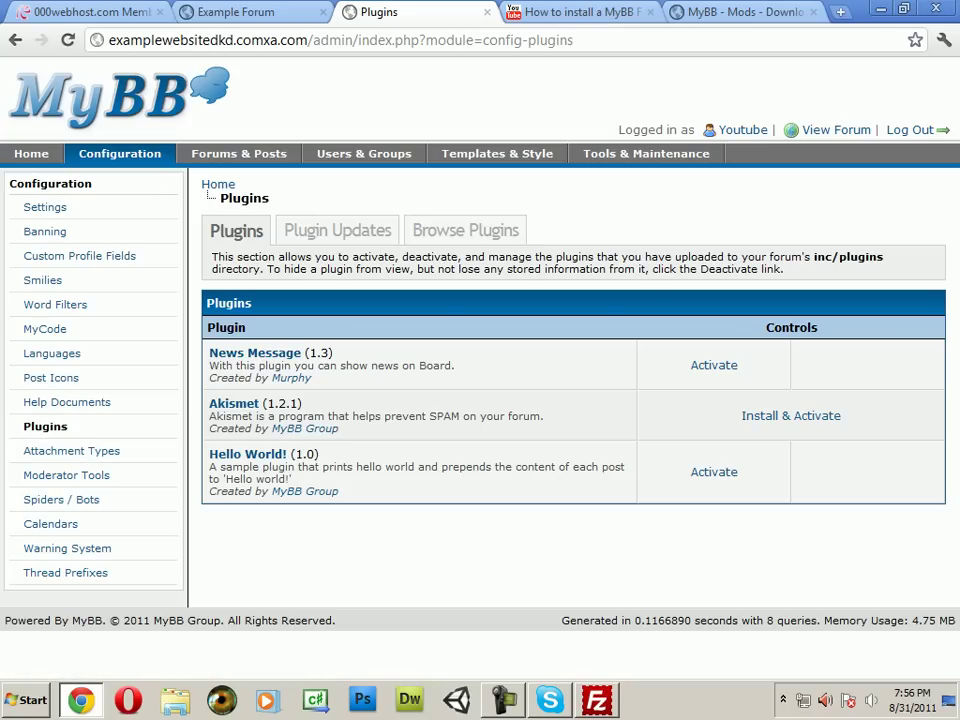
pyautogui.click(714, 365)
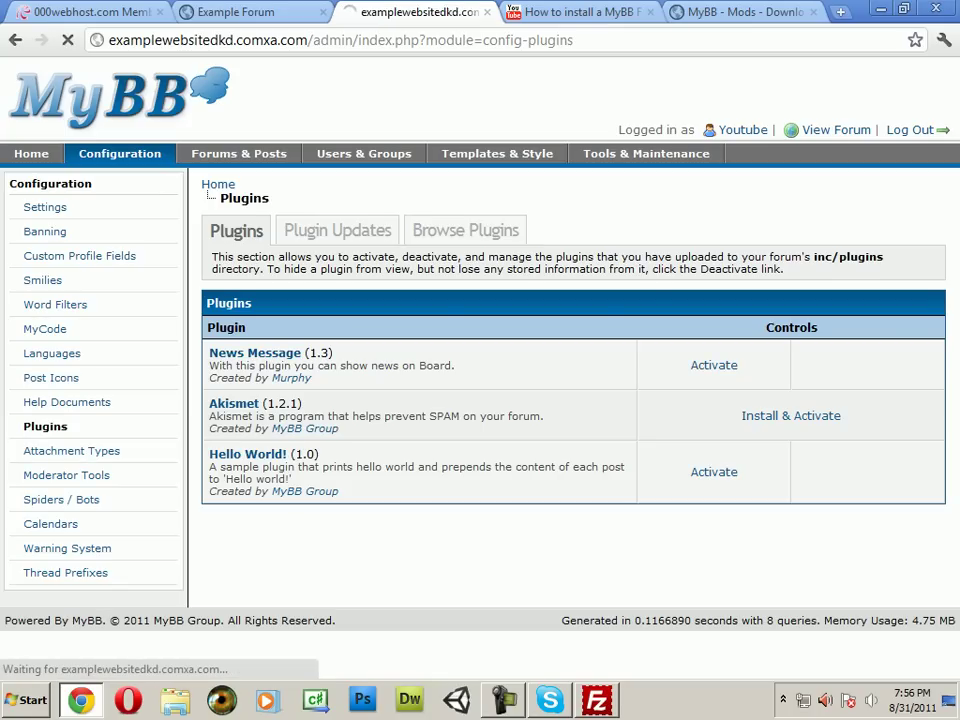
pyautogui.click(228, 12)
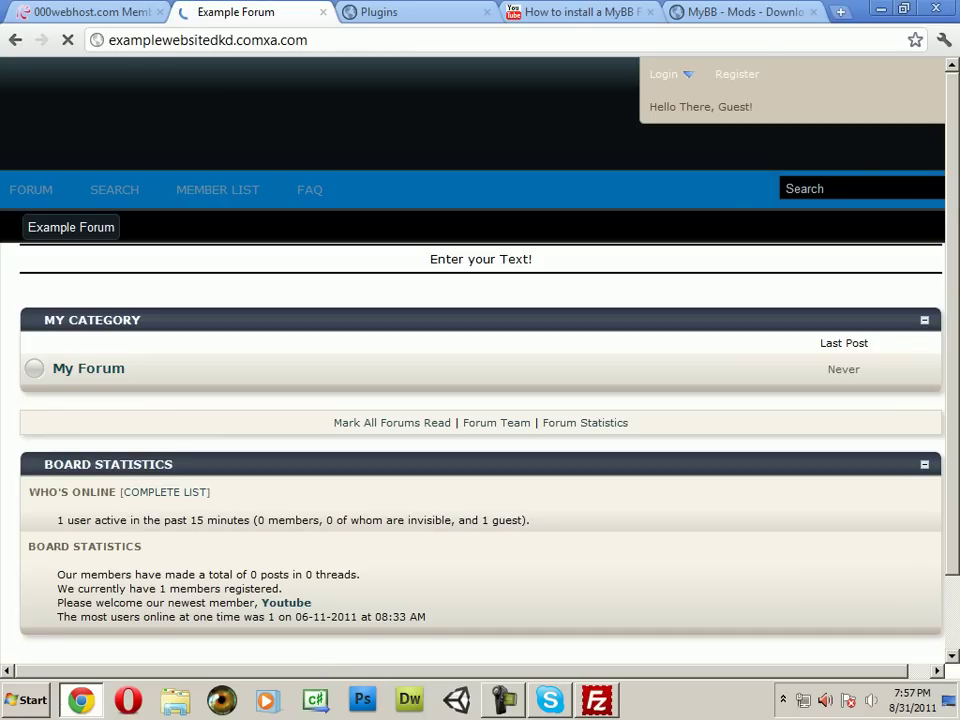
# Step: Return to the admin control panel and open the News Message group in the board settings
pyautogui.click(400, 12)
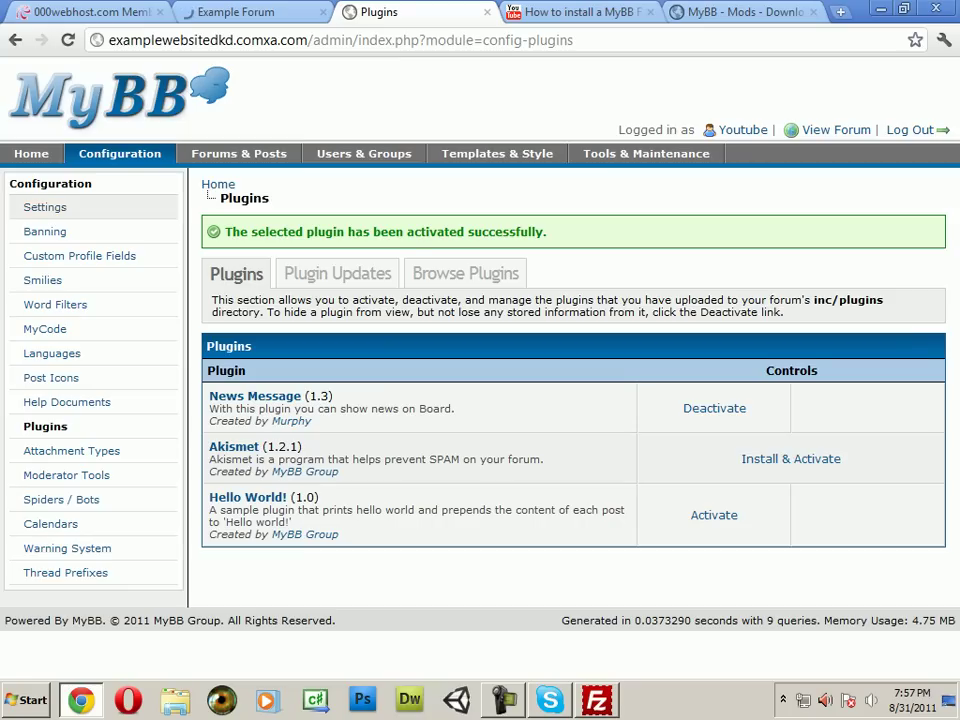
pyautogui.click(45, 207)
pyautogui.scroll(-1, 45, 207)
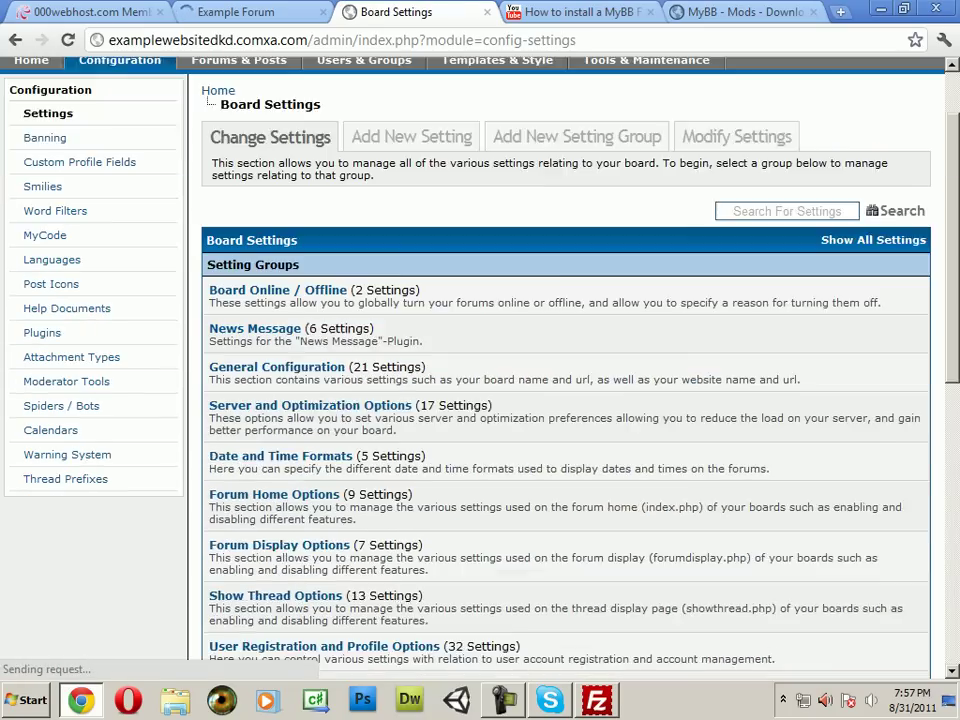
pyautogui.scroll(-1, 565, 370)
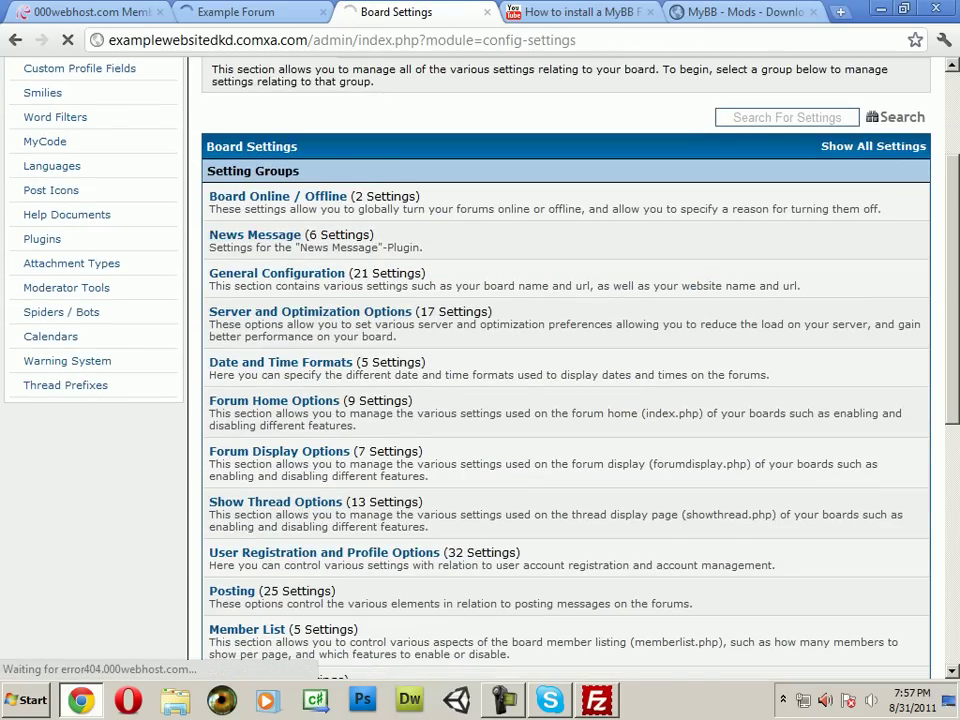
pyautogui.click(254, 235)
pyautogui.scroll(-2, 565, 400)
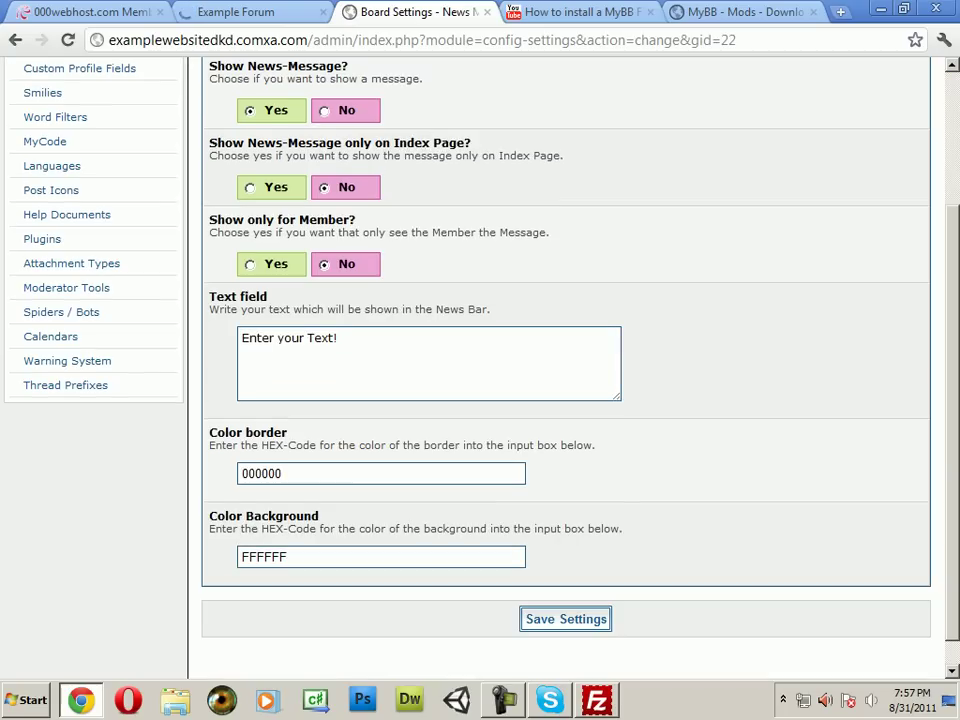
# Step: Replace the text shown in the News Bar with "Hello Youtube"
pyautogui.moveTo(337, 338); pyautogui.dragTo(241, 338)
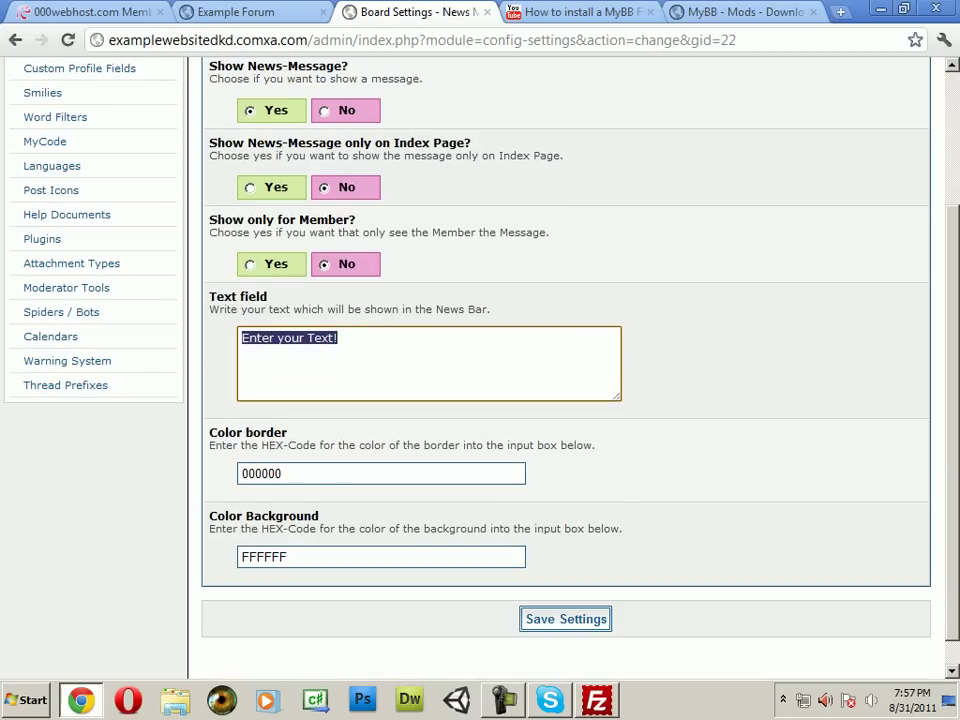
pyautogui.write('Hello YOutube')
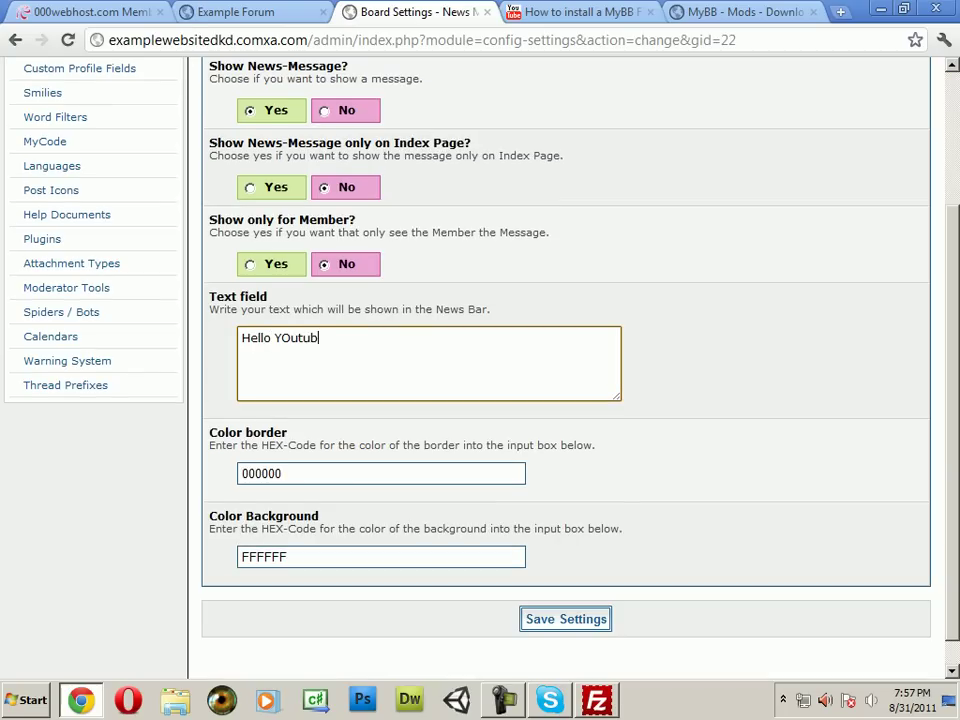
pyautogui.press('BackSpace')
pyautogui.press('BackSpace')
pyautogui.press('BackSpace')
pyautogui.press('BackSpace')
pyautogui.press('BackSpace')
pyautogui.press('BackSpace')
pyautogui.write('outube')
# Step: Set the news message's background color to hex code 000000
pyautogui.press('Tab')
pyautogui.press('Tab')
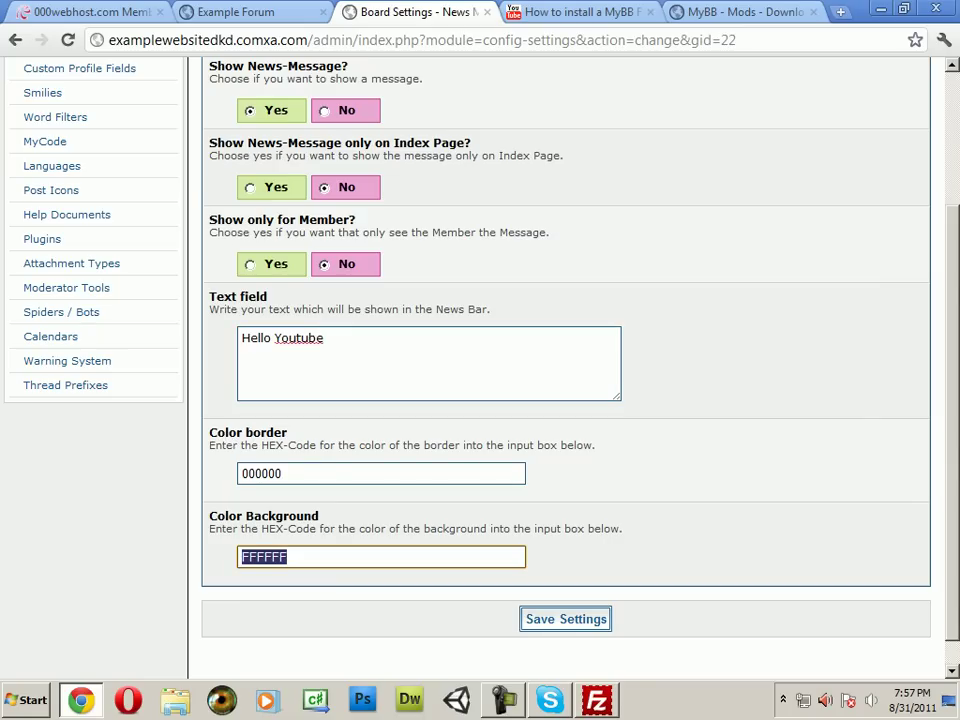
pyautogui.write('00000')
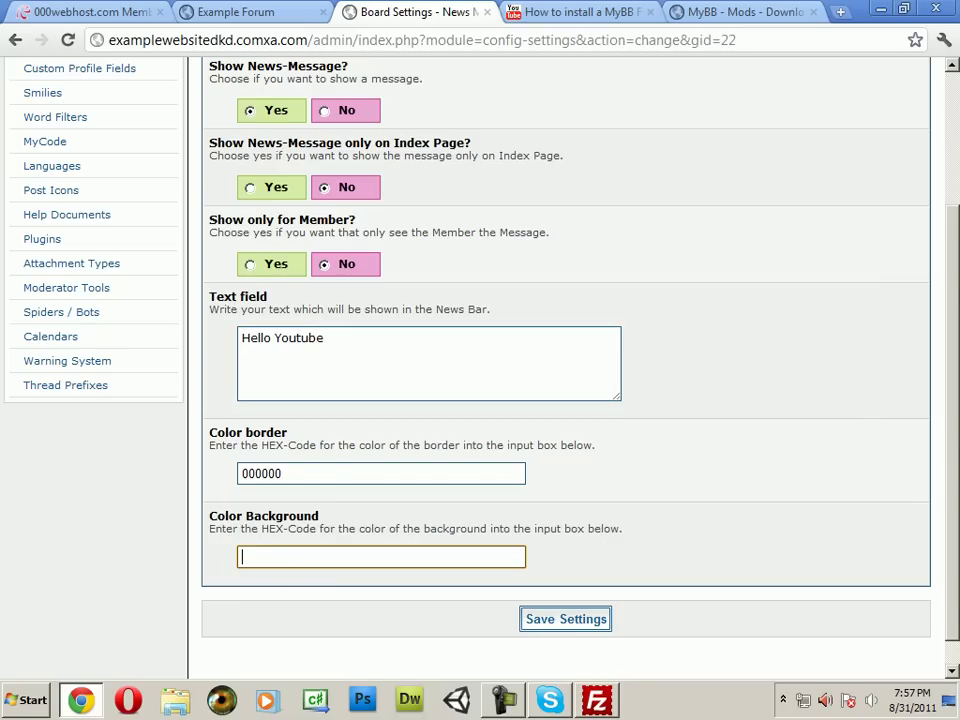
pyautogui.write('0')
pyautogui.press('Down')
pyautogui.click(283, 473)
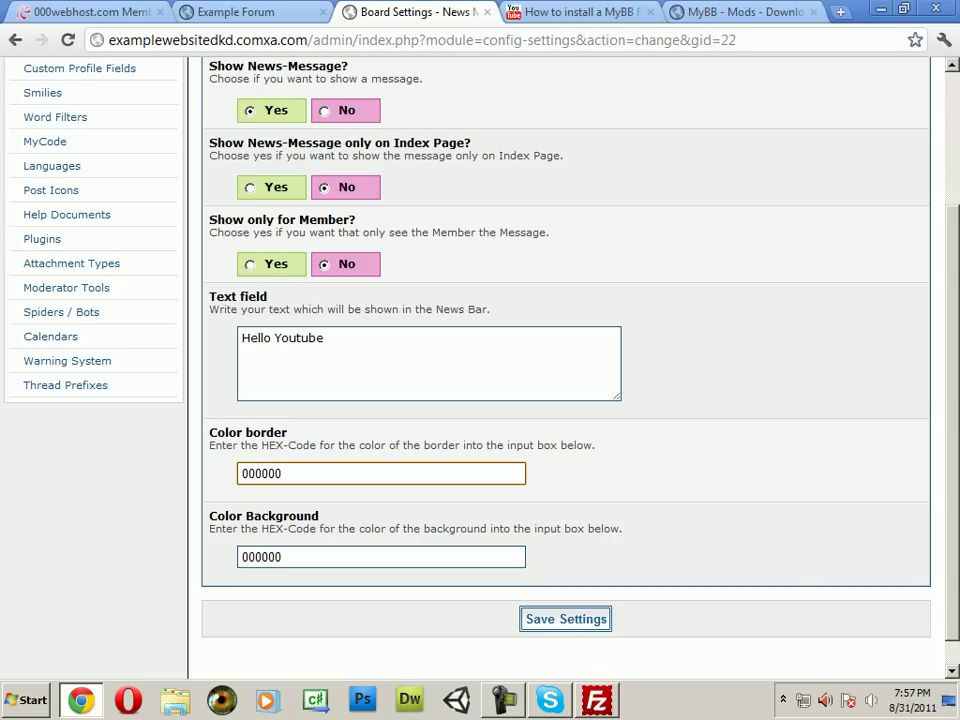
# Step: Review the member-only option, save the News Message settings and reload the forum's front page
pyautogui.scroll(2, 565, 360)
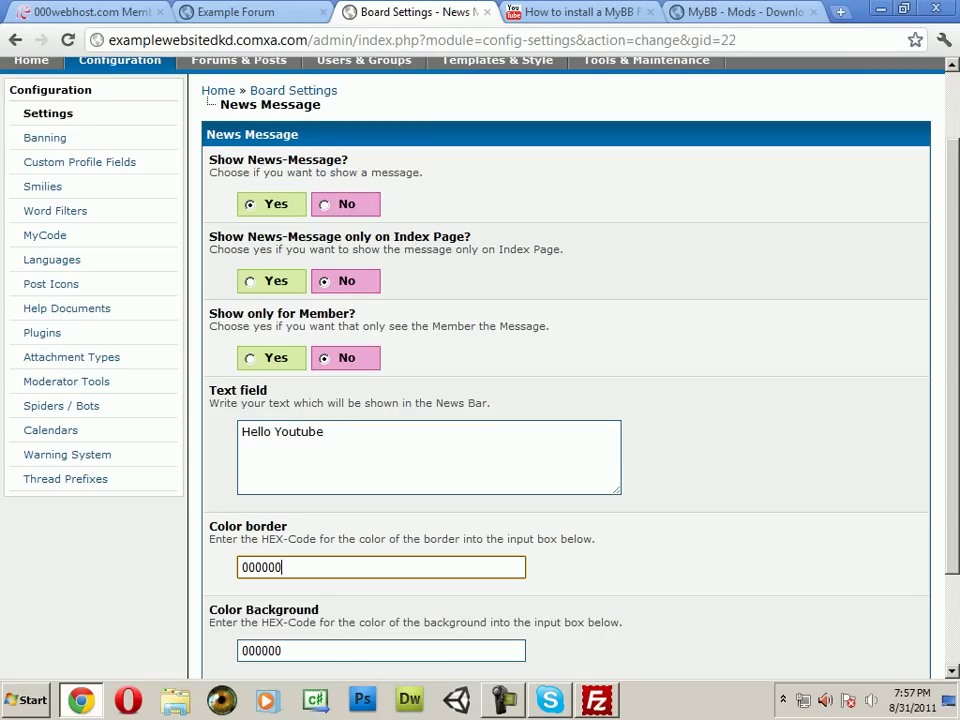
pyautogui.moveTo(552, 327); pyautogui.dragTo(209, 327)
pyautogui.click(560, 335)
pyautogui.scroll(-3, 566, 360)
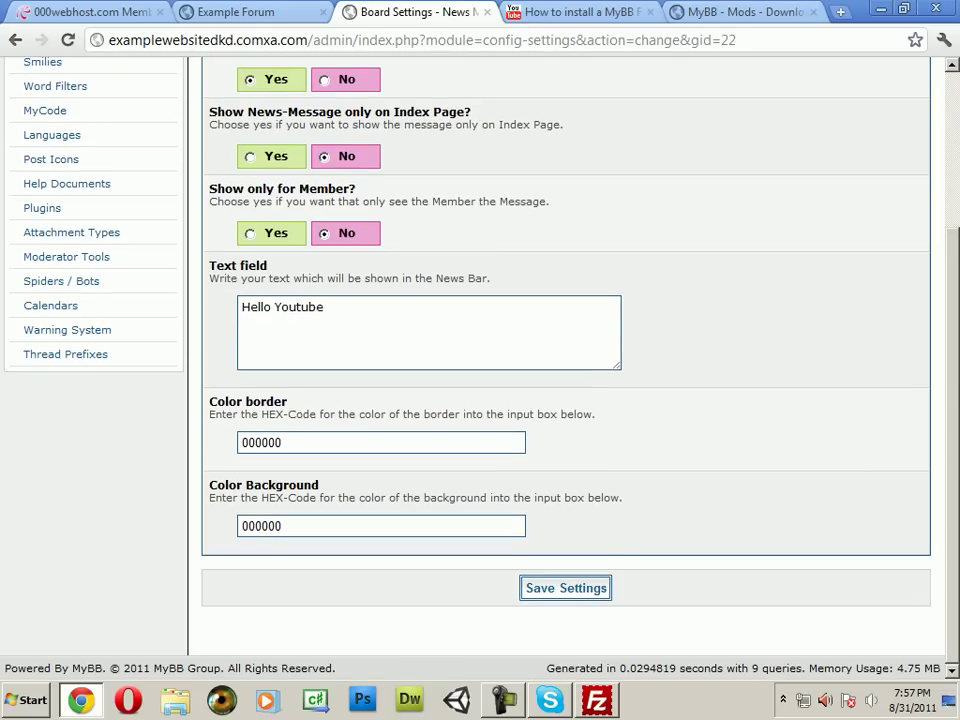
pyautogui.click(566, 588)
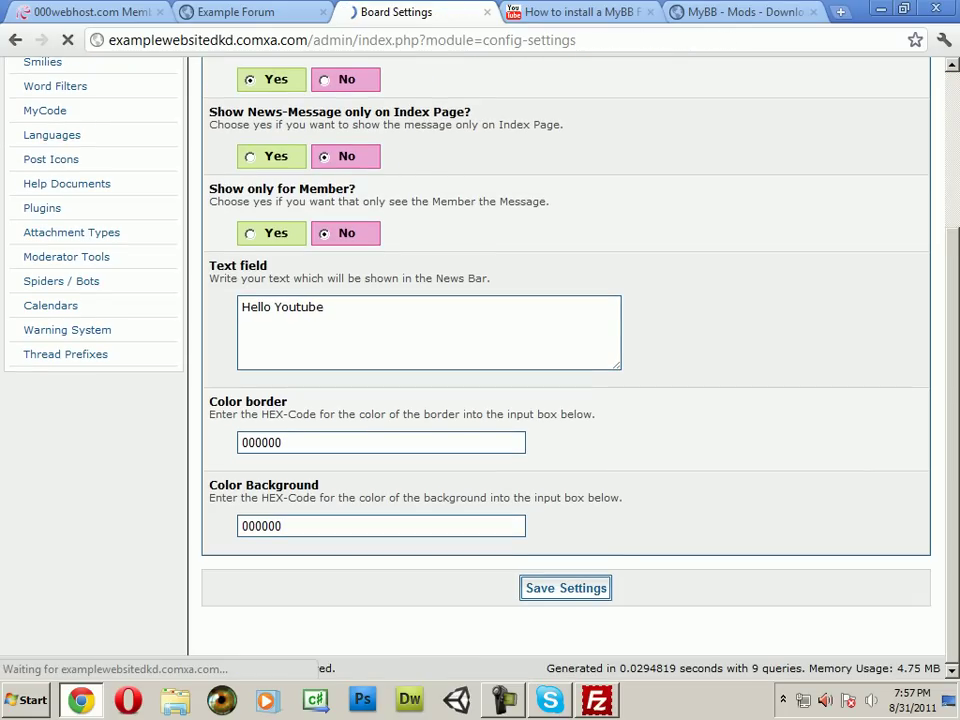
pyautogui.click(250, 12)
pyautogui.click(68, 40)
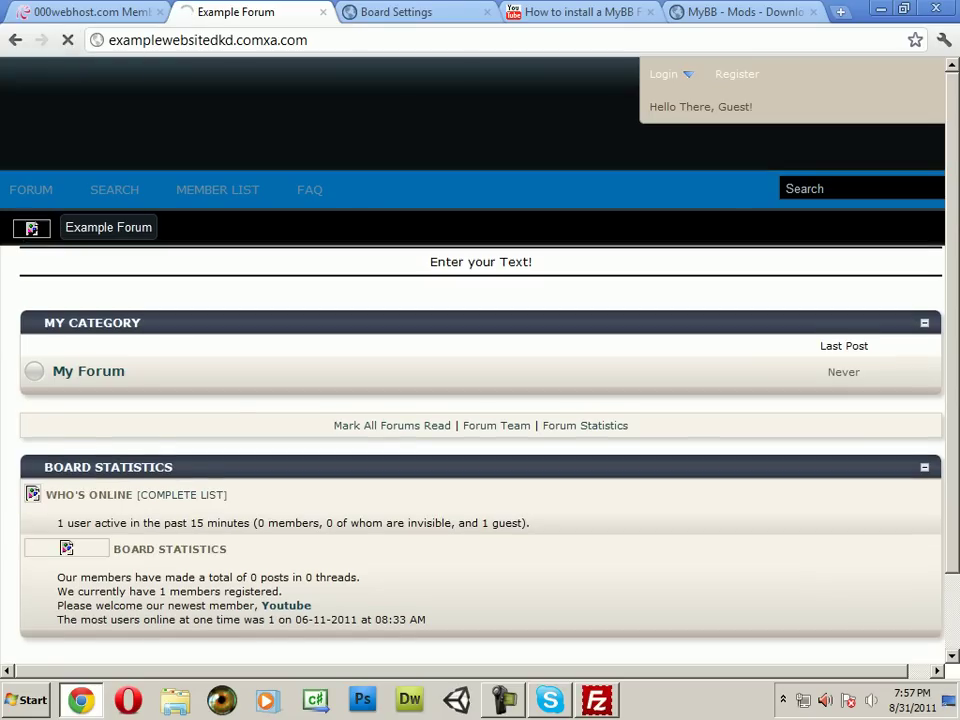